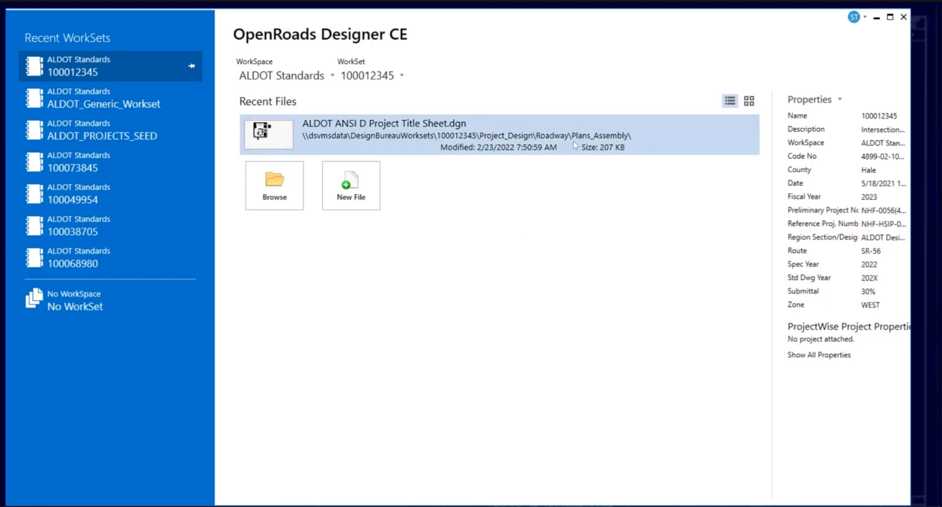
- Open the recent file ALDOT ANSI D Project Title Sheet.dgn and relabel the first ADT row of the sheet's Design Designation table ADT (2023)
left_click(413, 140)
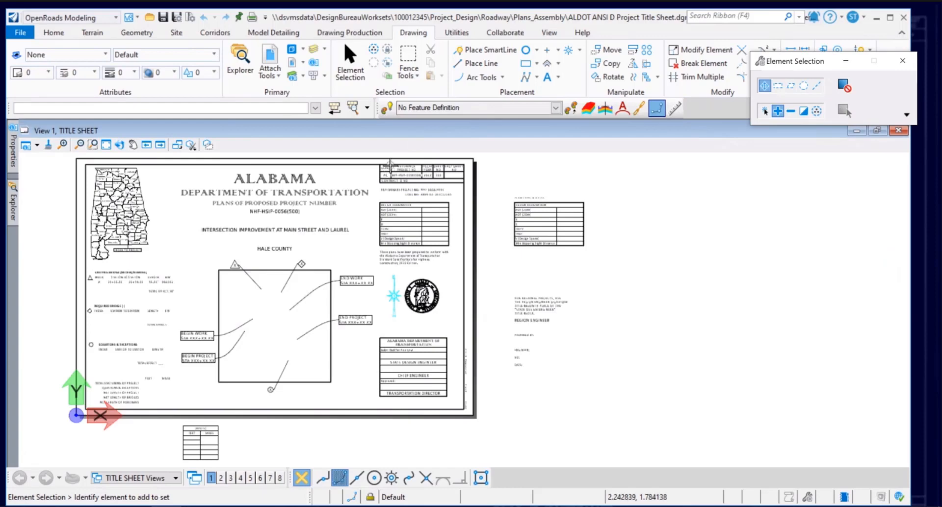
scroll(388, 189, "up", 3)
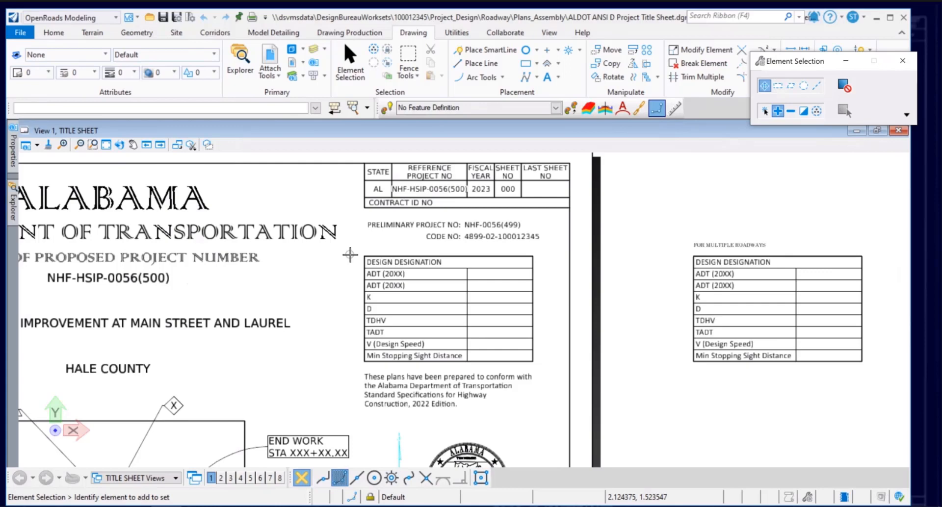
double_click(394, 274)
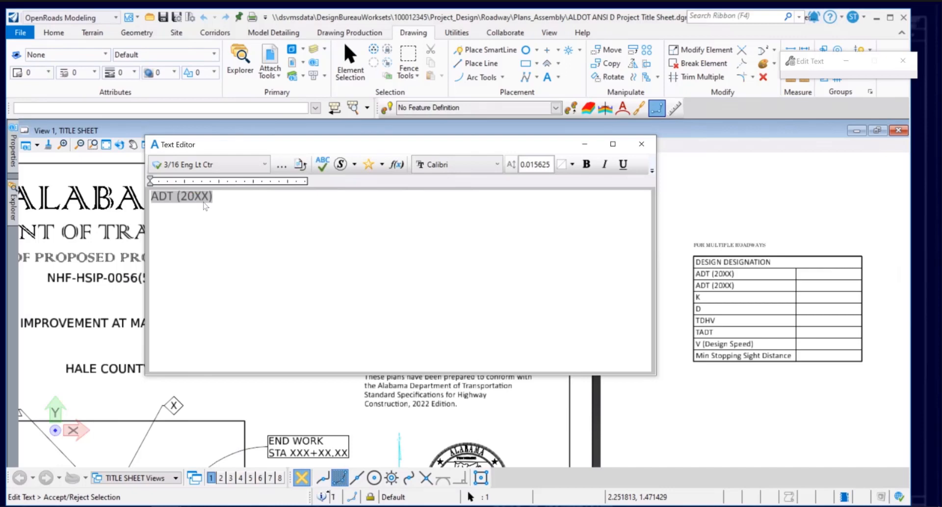
left_click_drag(194, 197, 210, 198)
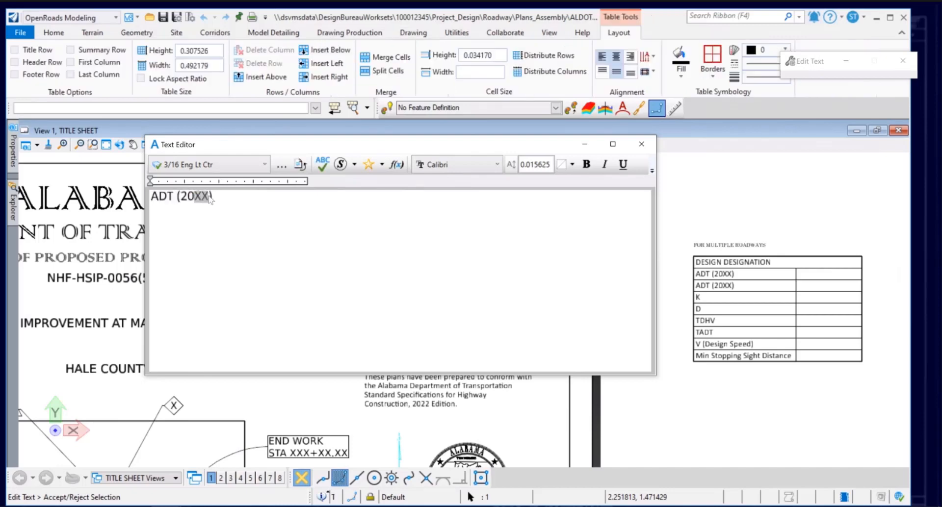
type("23")
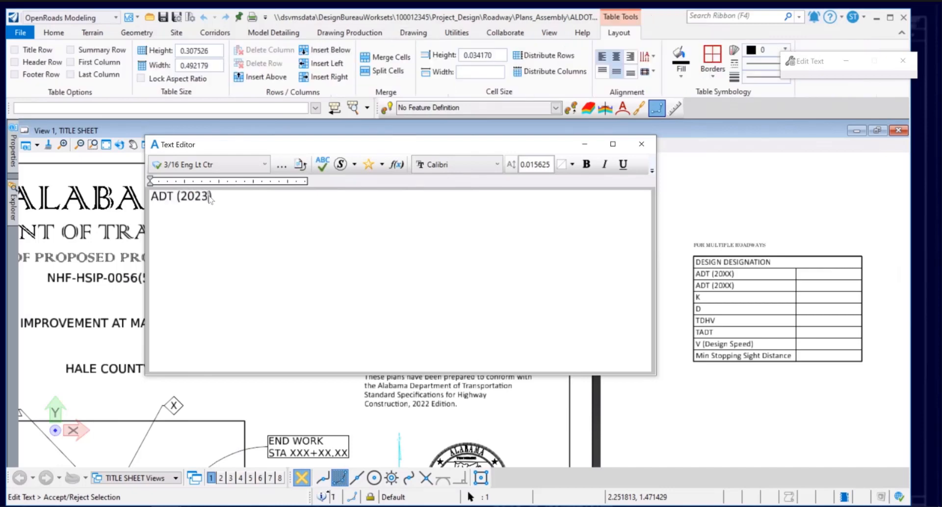
left_click(711, 172)
- Relabel the second ADT row of the sheet's Design Designation table ADT (2043)
left_click(395, 288)
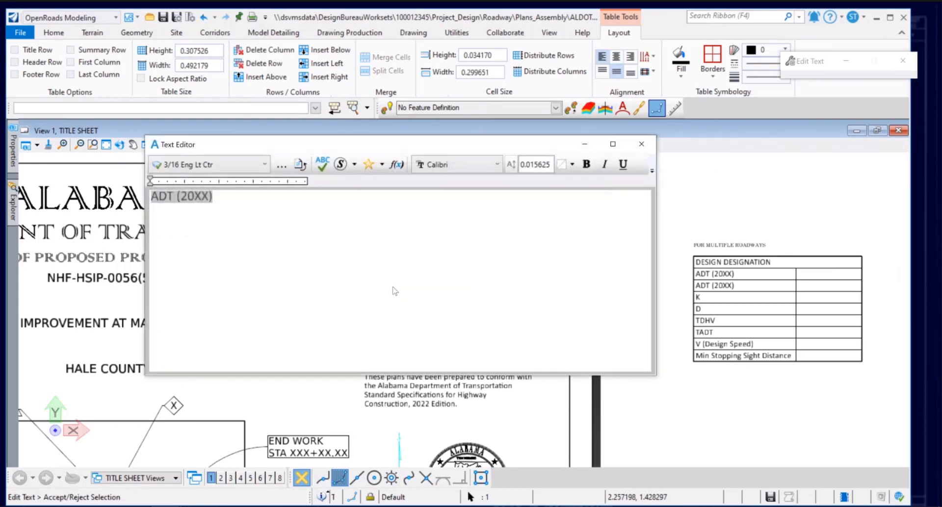
left_click_drag(194, 197, 209, 198)
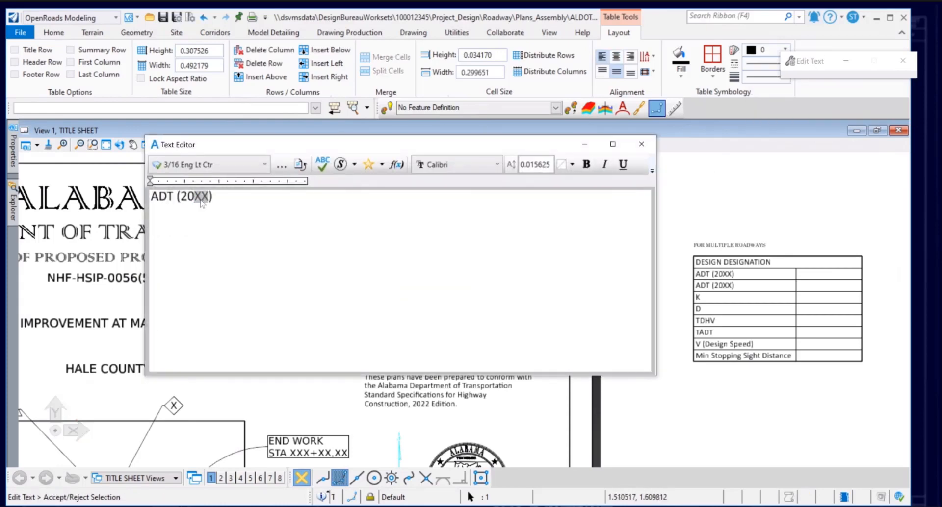
type("43")
left_click(678, 197)
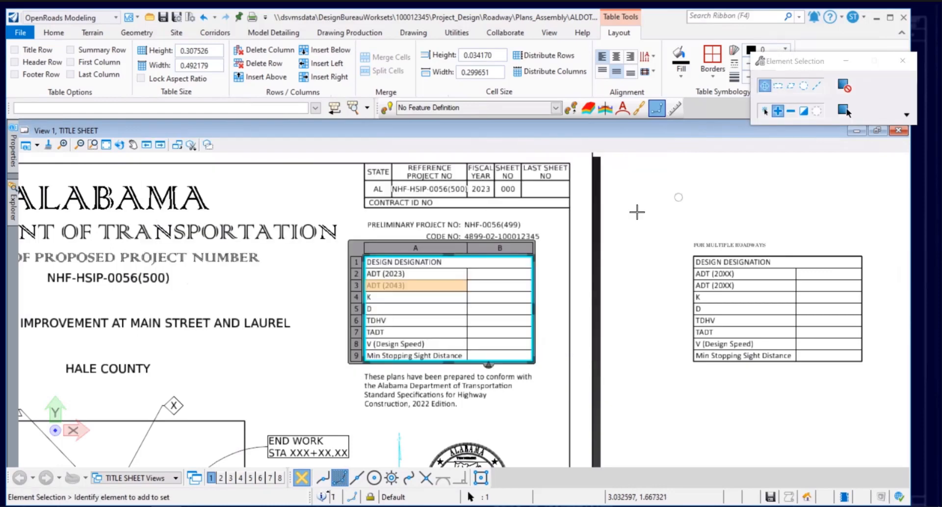
- Enter 2356 as the ADT (2023) value and 4587 as the ADT (2043) value in the Design Designation table
double_click(492, 275)
type("2356")
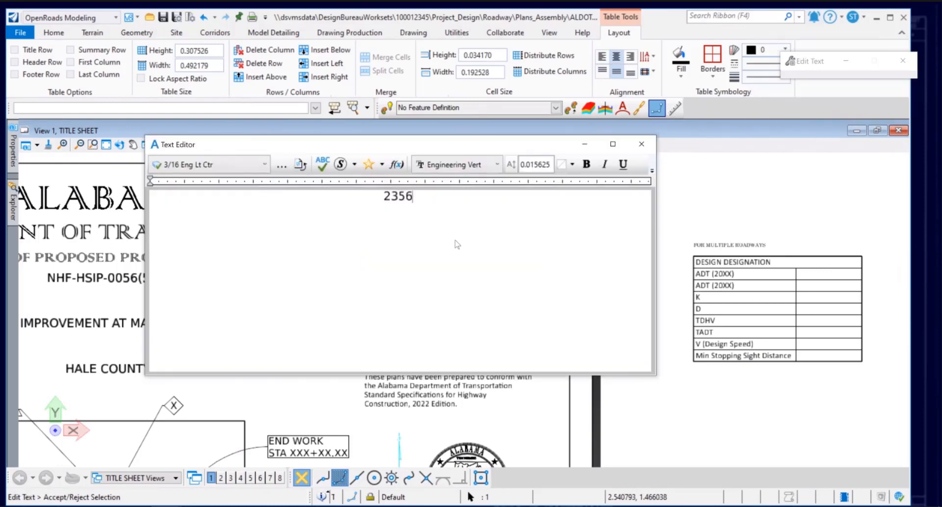
left_click(680, 208)
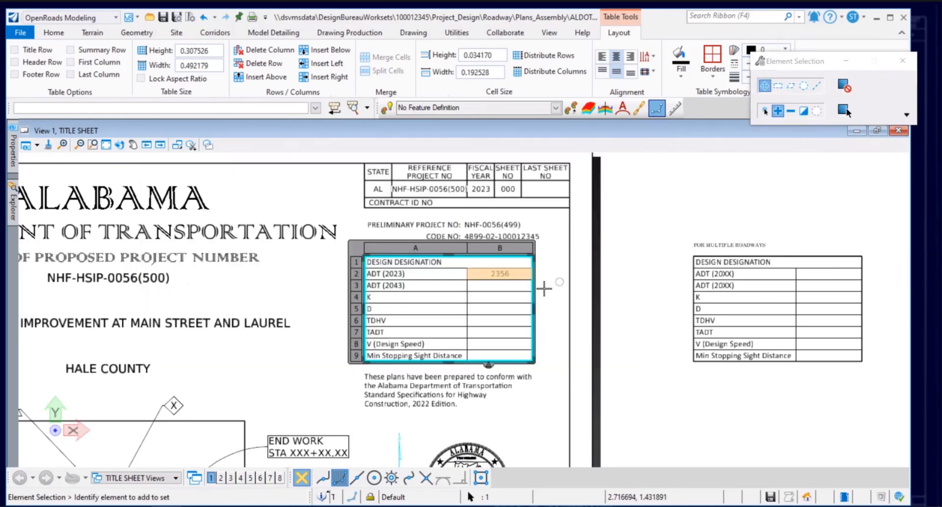
double_click(505, 286)
type("45")
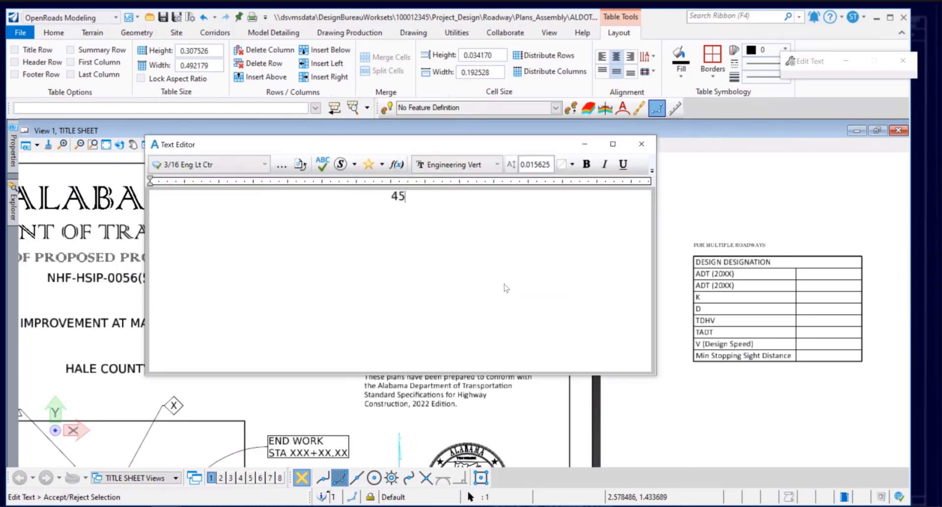
type("87")
left_click(751, 194)
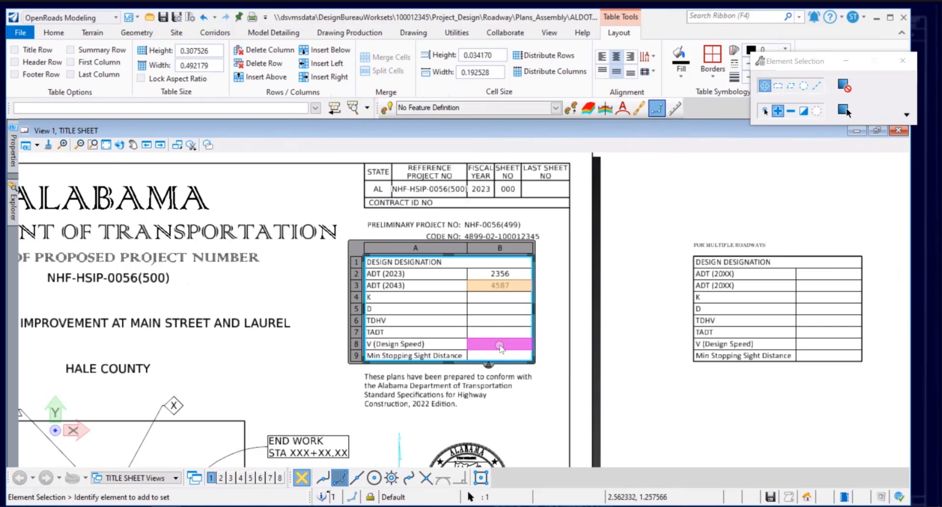
- Enter 45 as the V (Design Speed) value in the Design Designation table and clear the table selection
double_click(500, 347)
type("45")
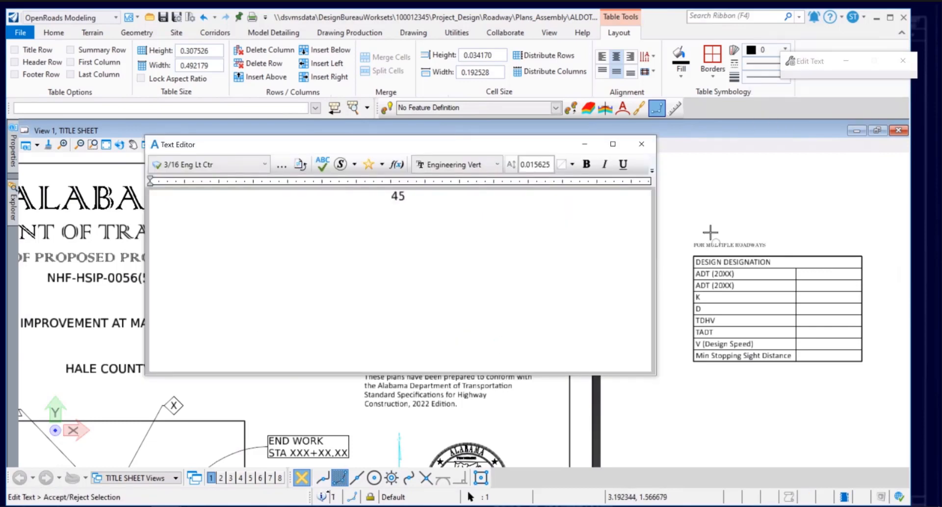
left_click(695, 209)
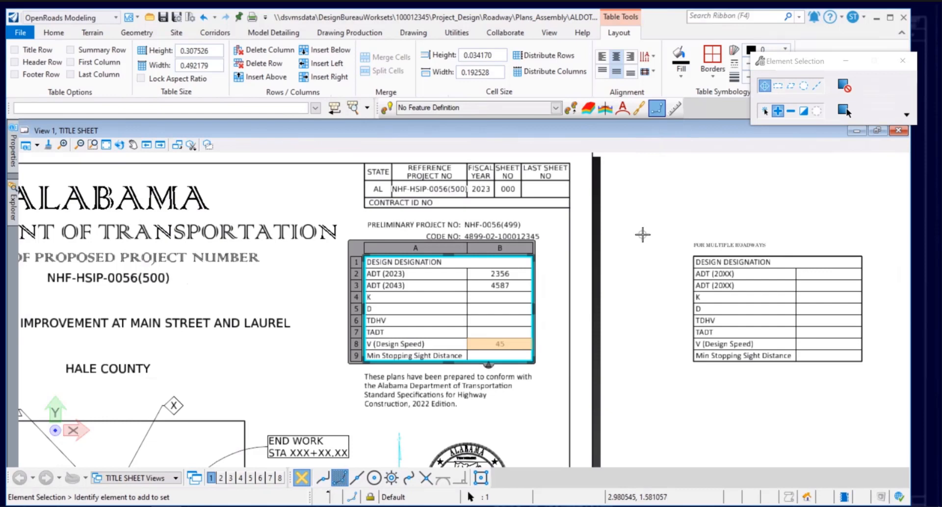
scroll(642, 234, "down", 3)
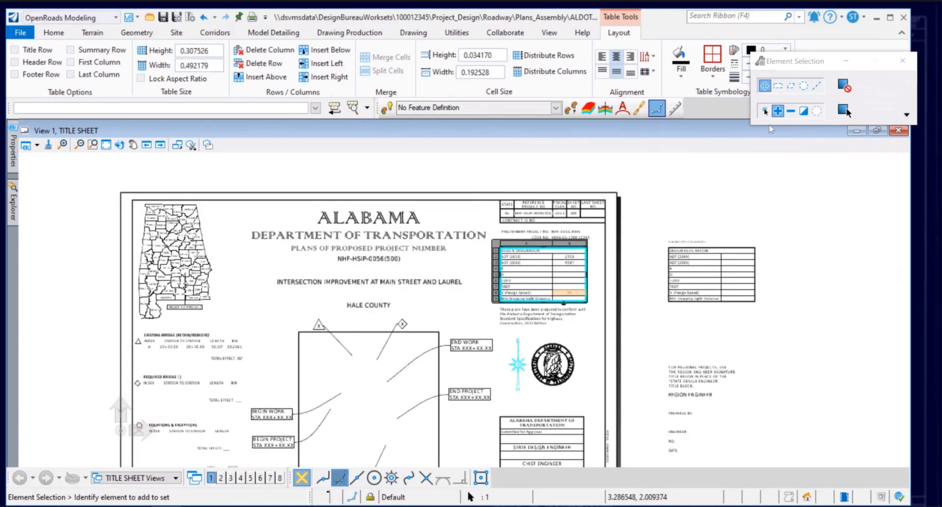
left_click(815, 113)
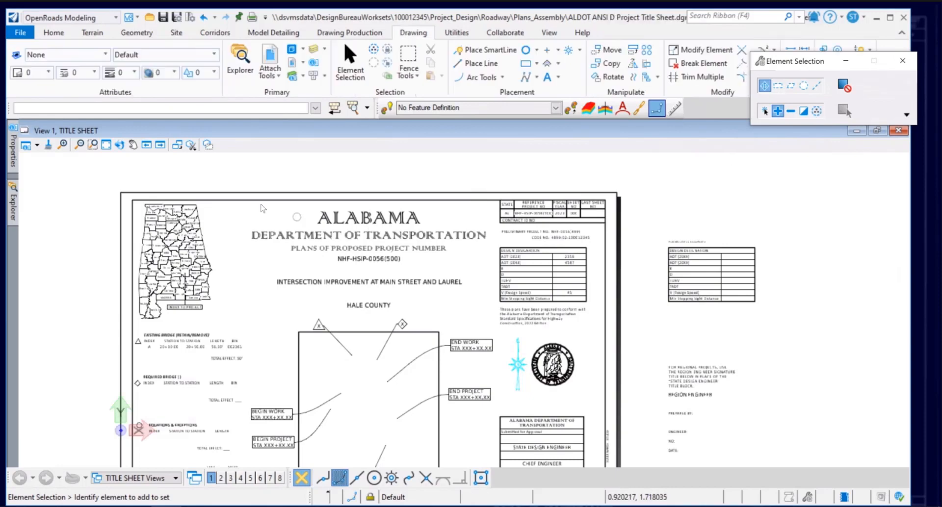
- Modify the Index to Project leader line on the Alabama county map so its upper end points to Hale County
scroll(98, 187, "up", 3)
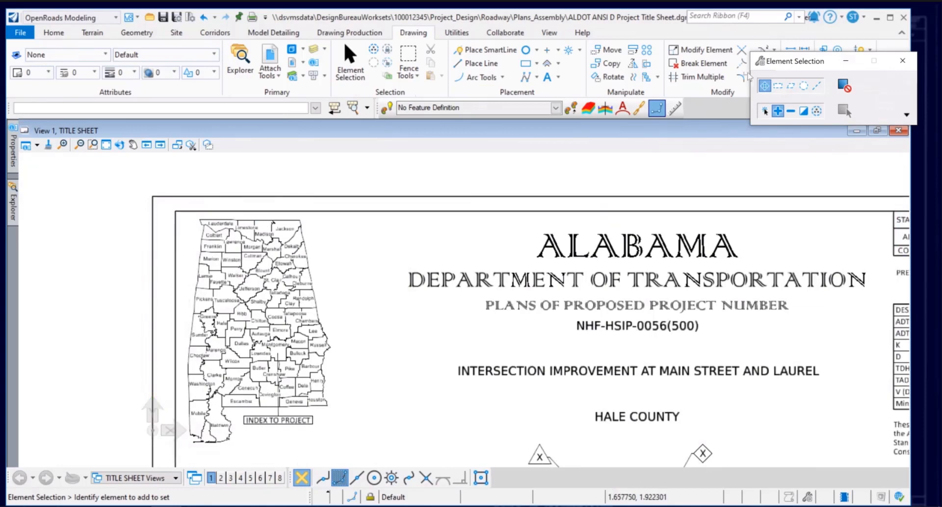
left_click(703, 51)
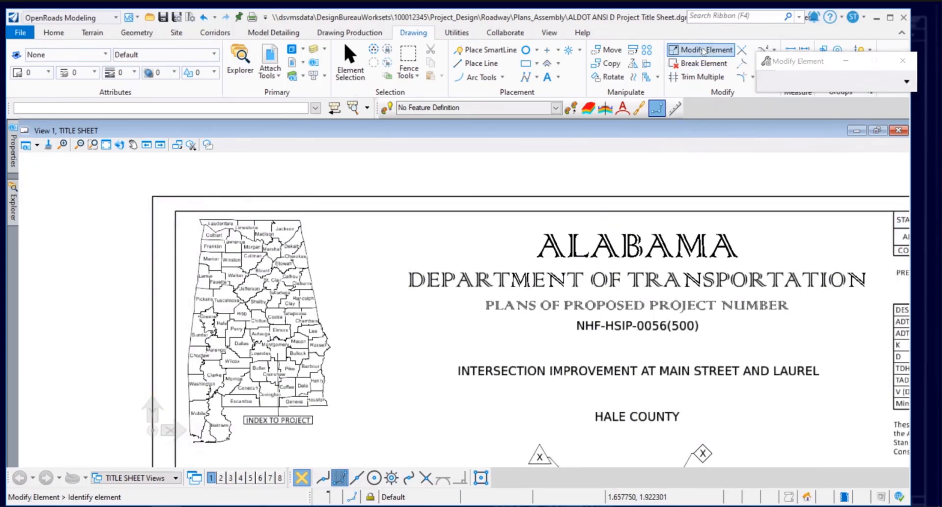
left_click(278, 354)
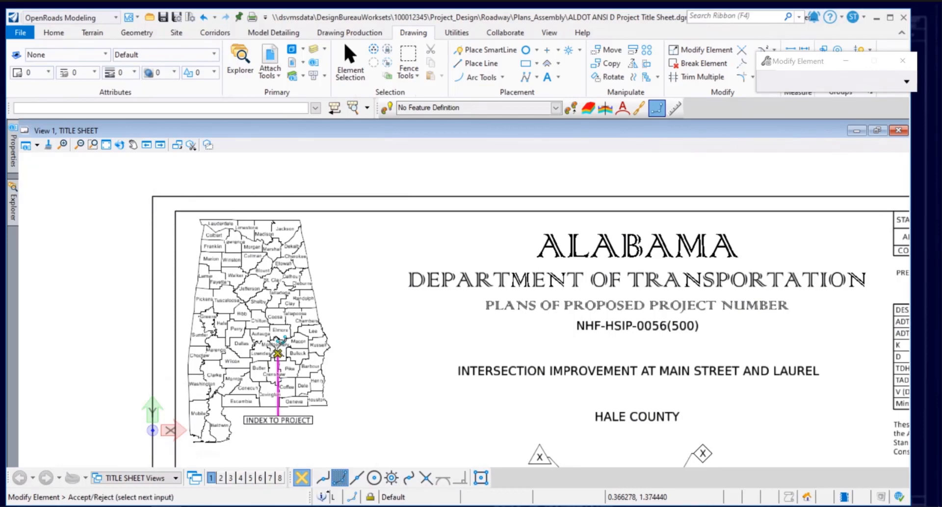
scroll(230, 321, "up", 5)
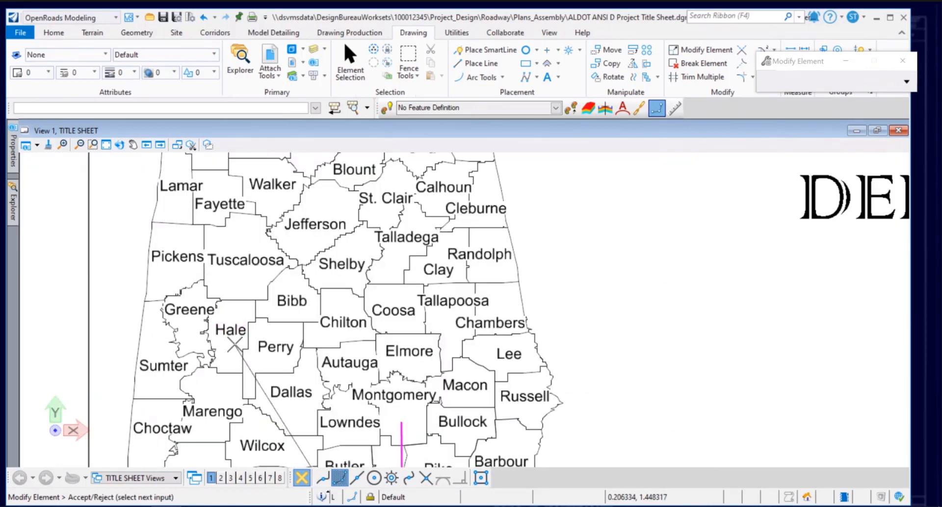
left_click(235, 345)
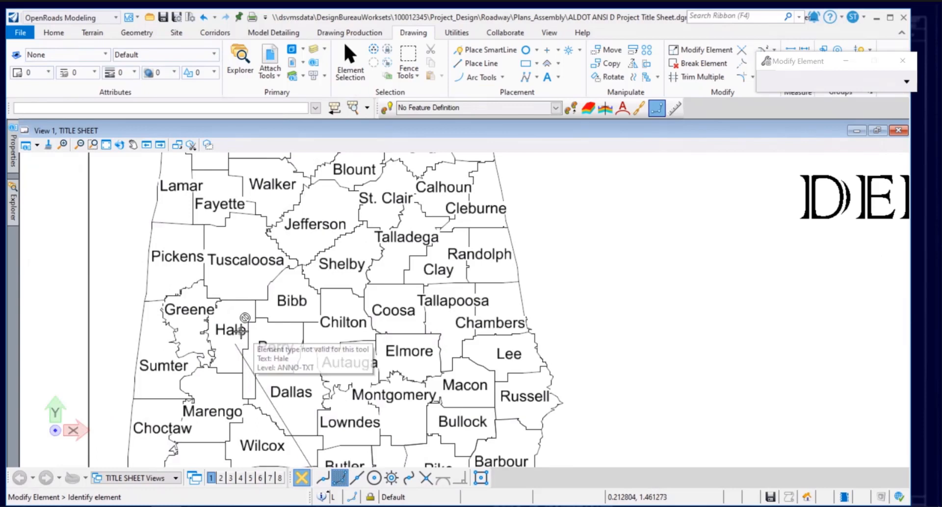
- Examine the Existing Bridge, Required Bridge and Equations & Exceptions tables below the county map
scroll(242, 331, "down", 5)
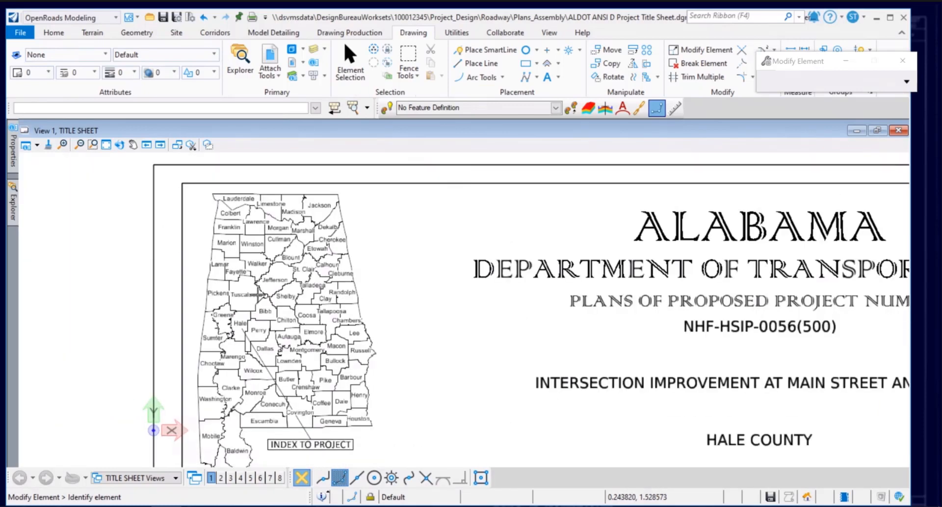
scroll(259, 296, "down", 2)
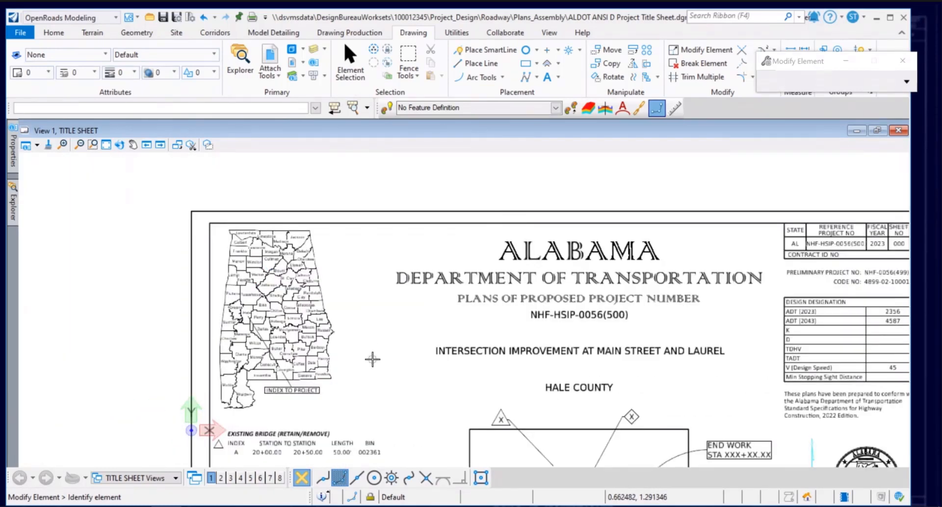
scroll(373, 359, "down", 3)
scroll(367, 432, "up", 2)
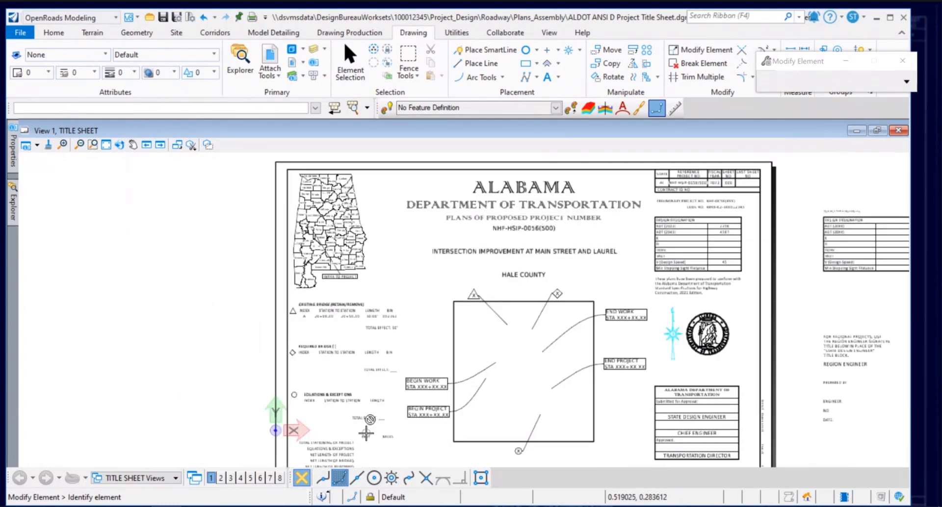
scroll(366, 433, "up", 2)
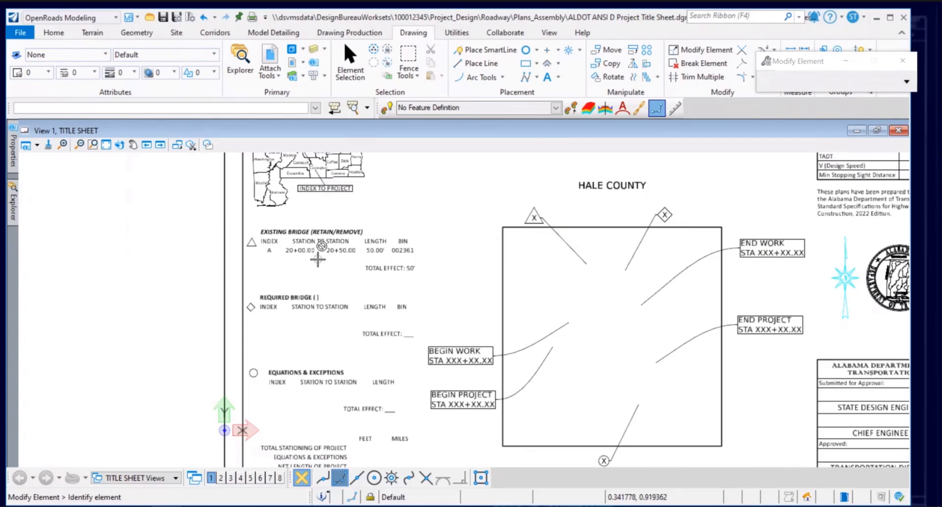
mouse_move(363, 261)
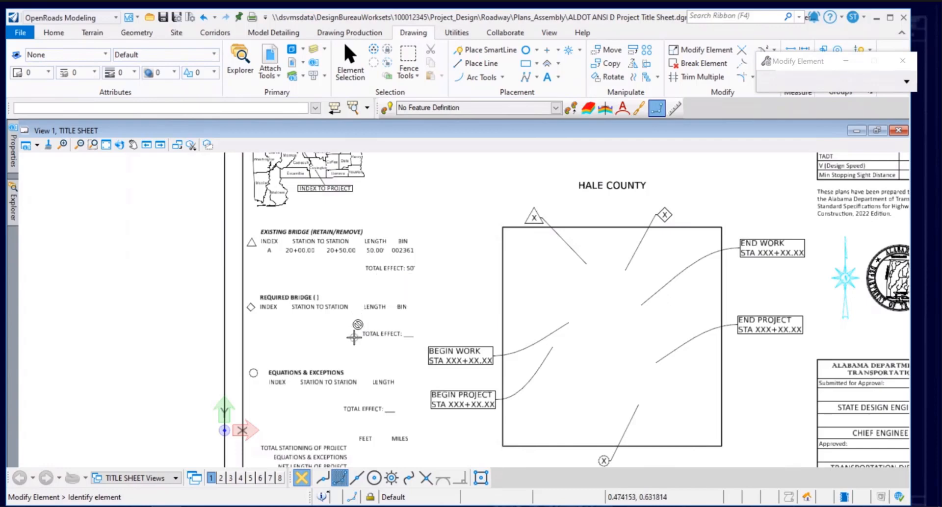
mouse_move(354, 337)
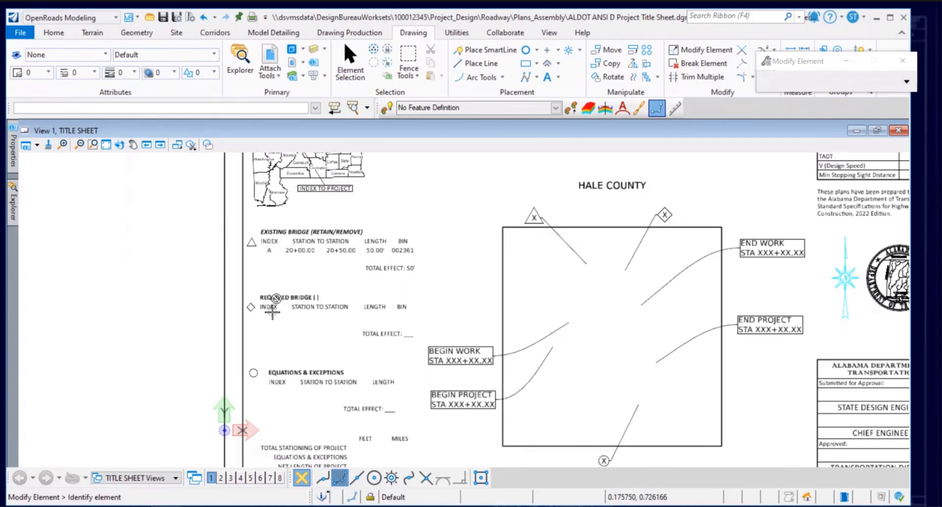
mouse_move(272, 311)
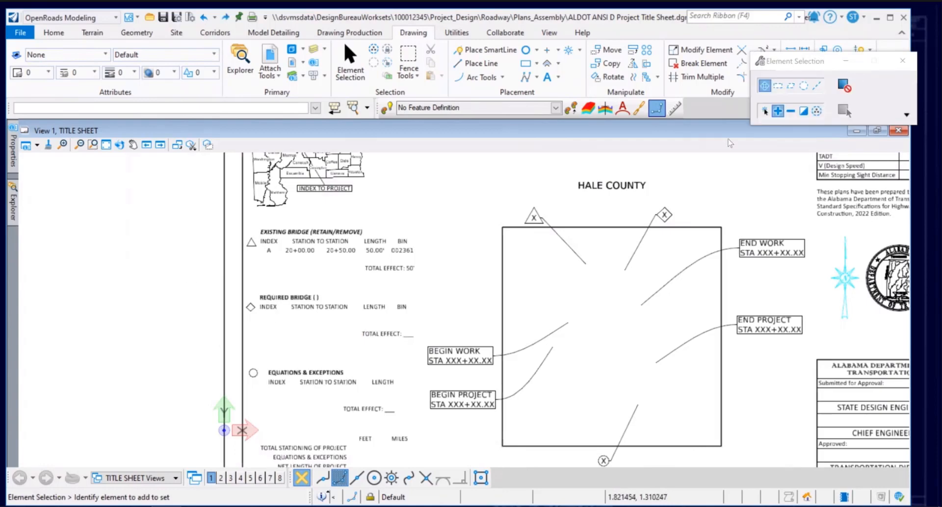
- Move the Required Bridge table together with its diamond symbol off the sheet, beyond the left border
key("ctrl+z")
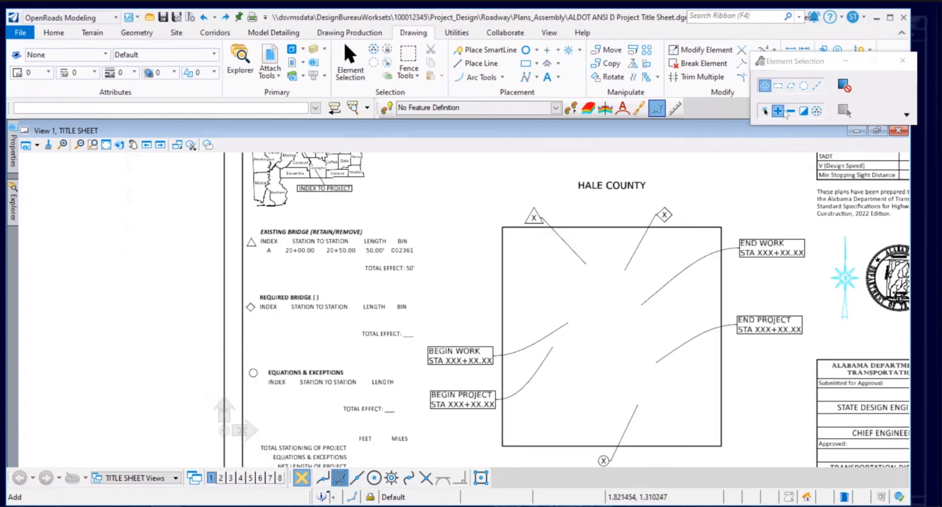
left_click(270, 329)
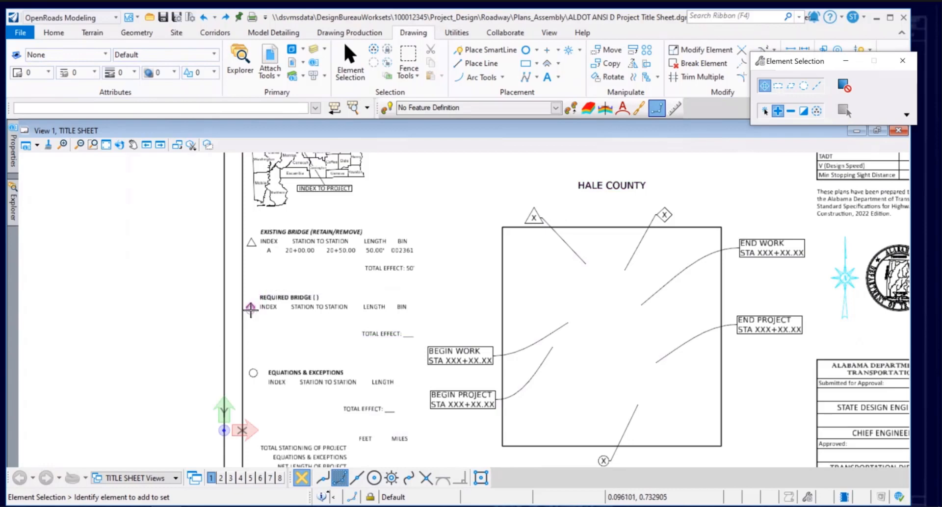
double_click(349, 305)
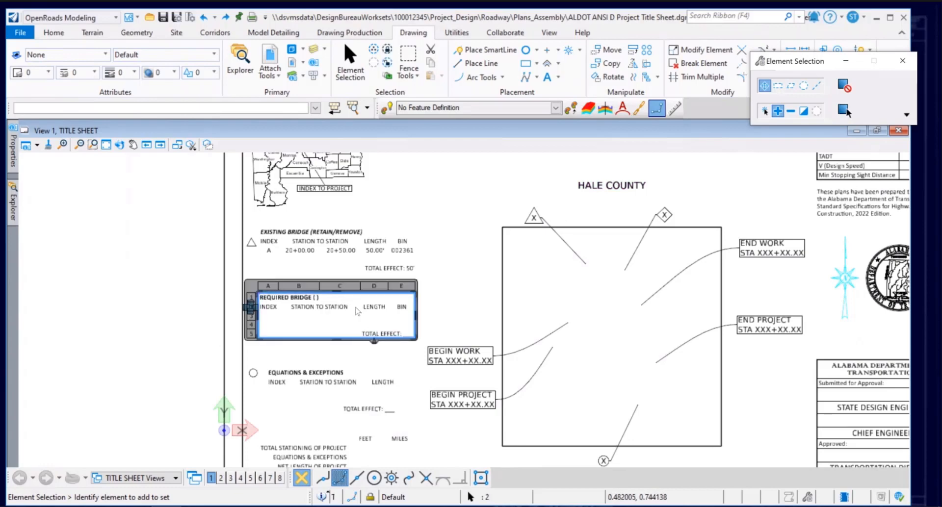
right_click(465, 309)
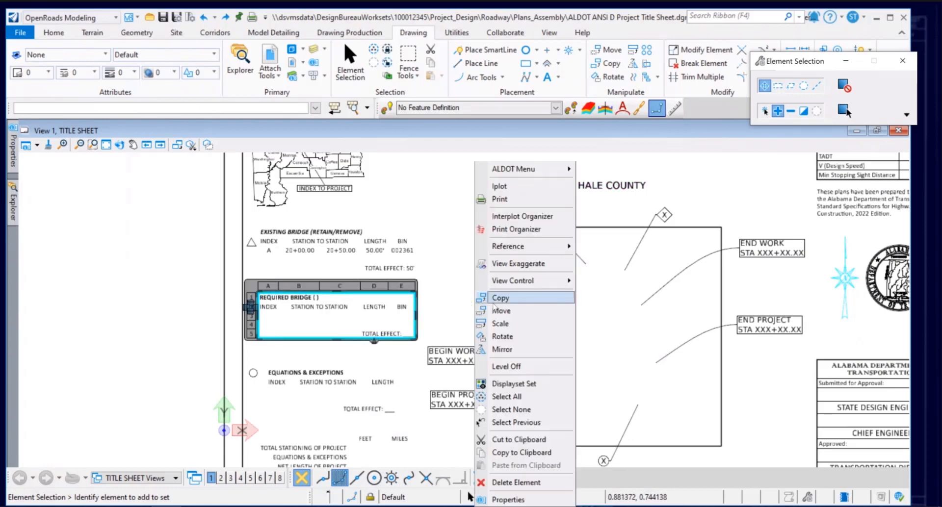
left_click(490, 300)
left_click(468, 296)
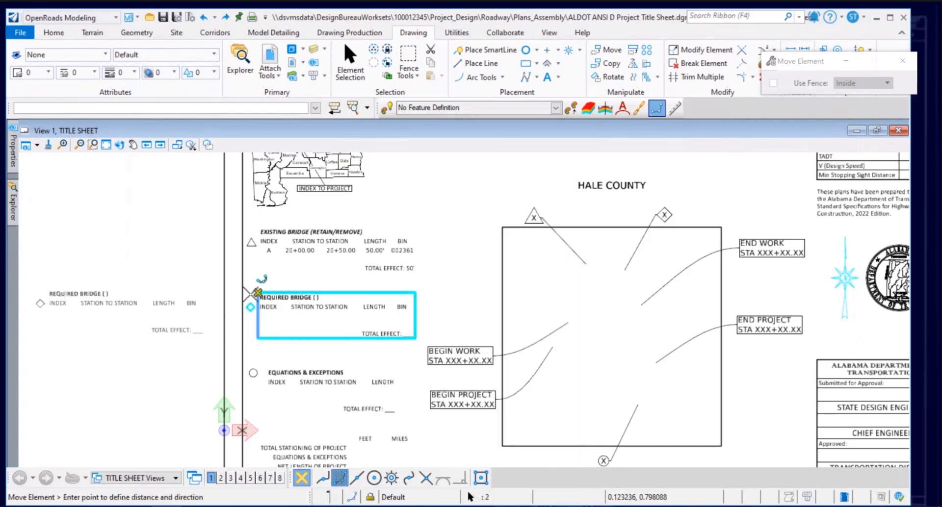
left_click(233, 295)
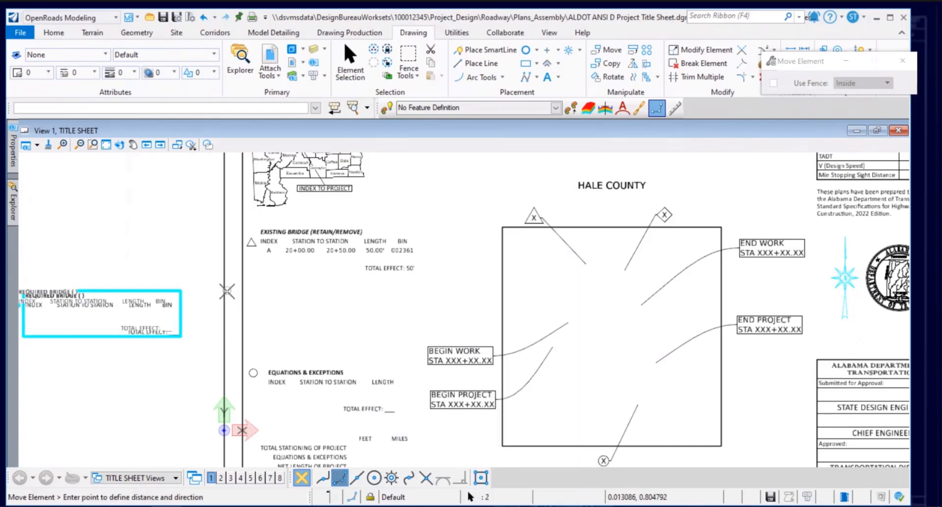
key("Escape")
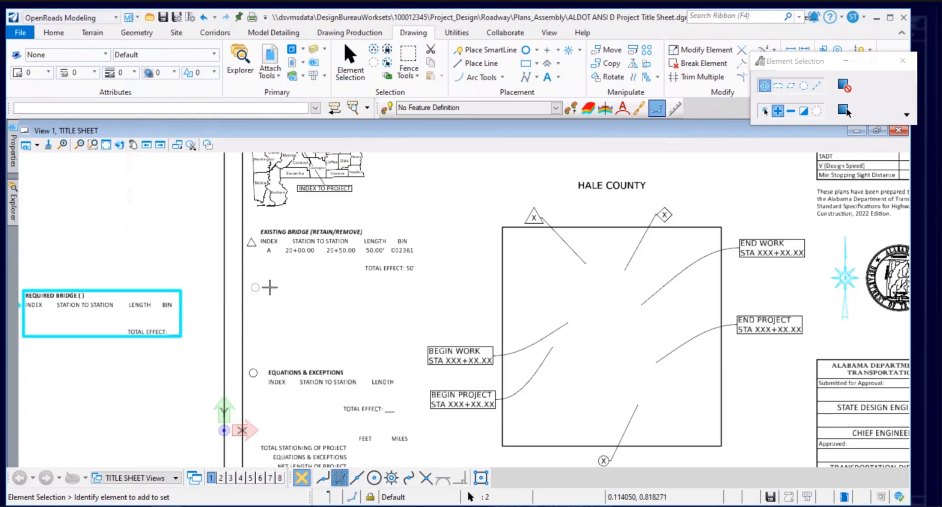
- Move the Equations & Exceptions table with its circle symbol up to just below the Existing Bridge table and clear the selection
left_click(817, 111)
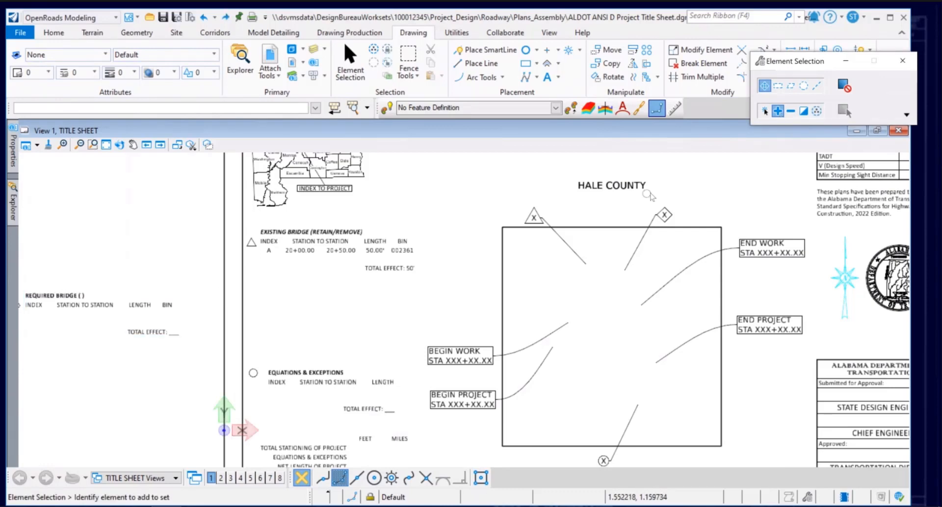
left_click(315, 379)
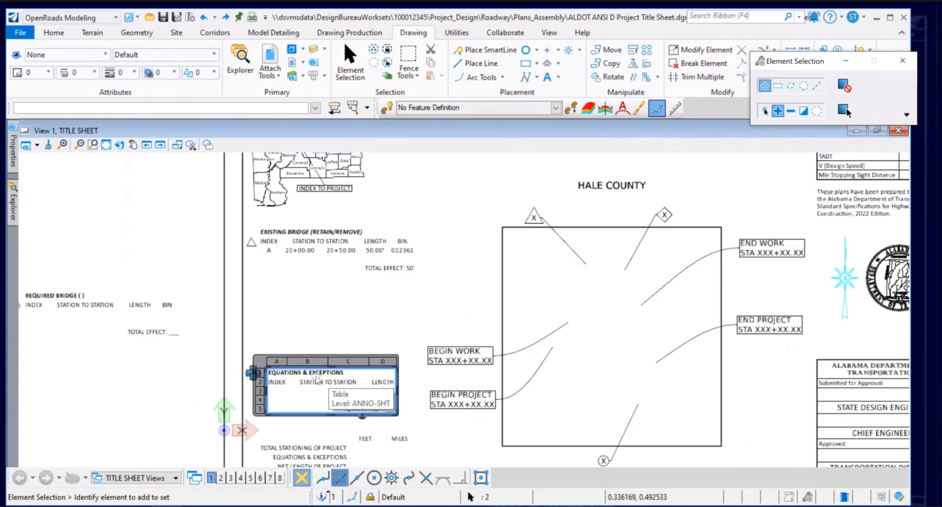
right_click(351, 320)
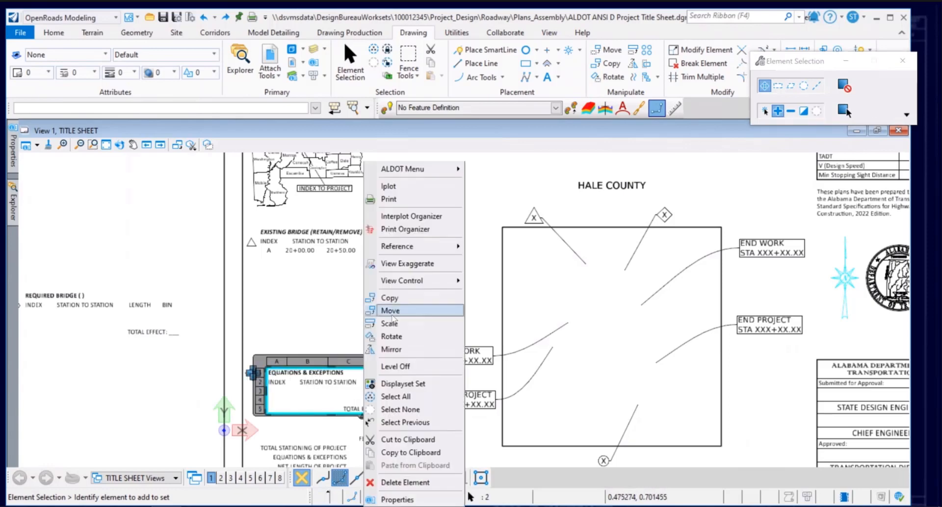
left_click(392, 312)
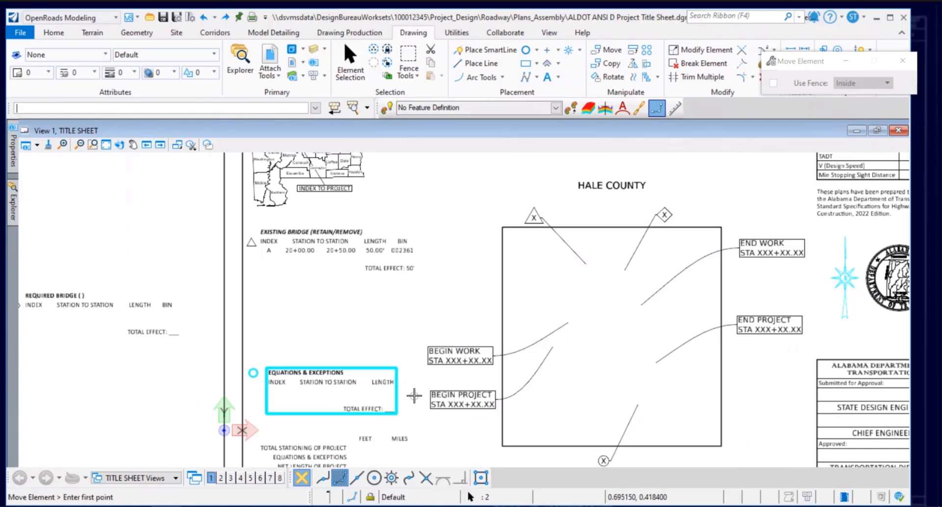
left_click(413, 397)
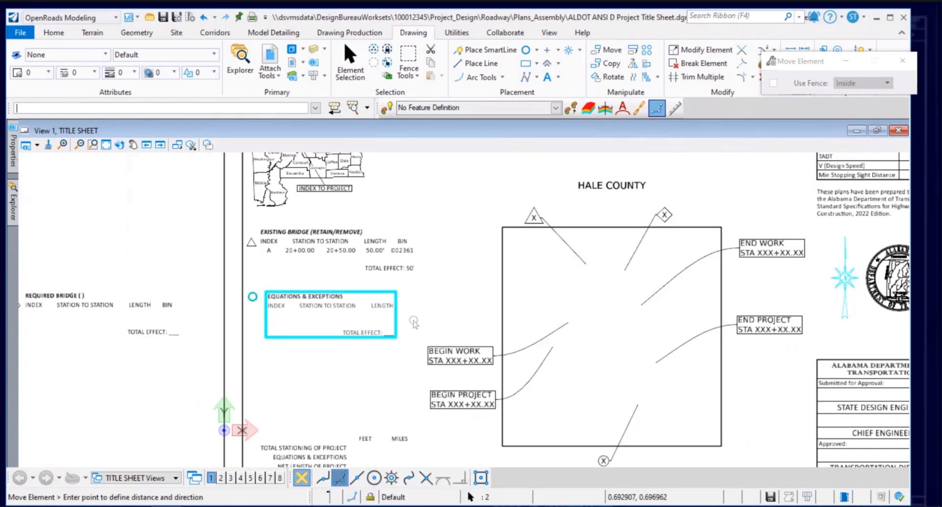
left_click(350, 61)
left_click(817, 111)
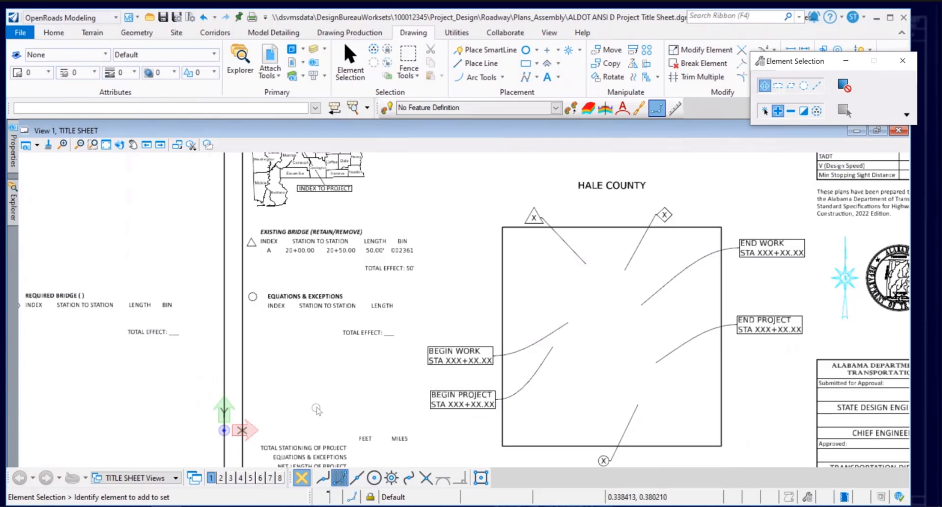
- Switch to the Default model view and open its Geographic Coordinate System settings
left_click(176, 478)
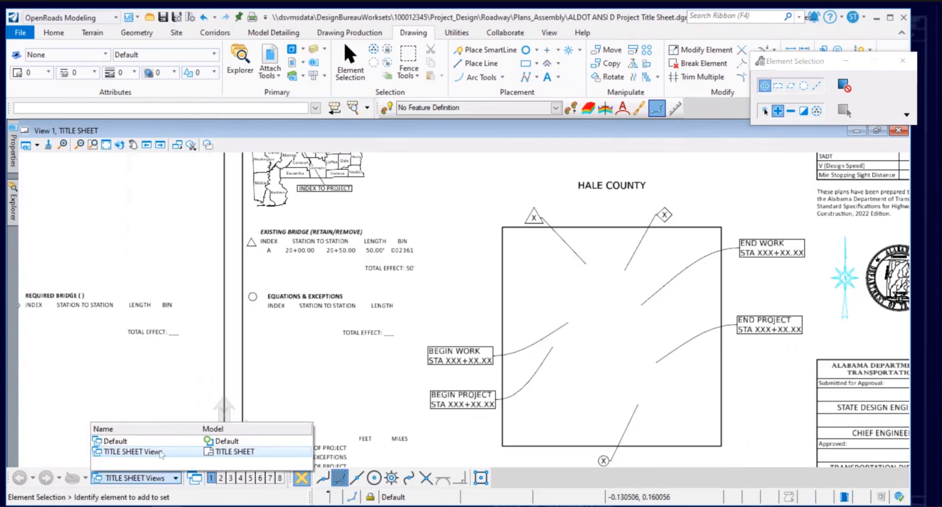
left_click(149, 443)
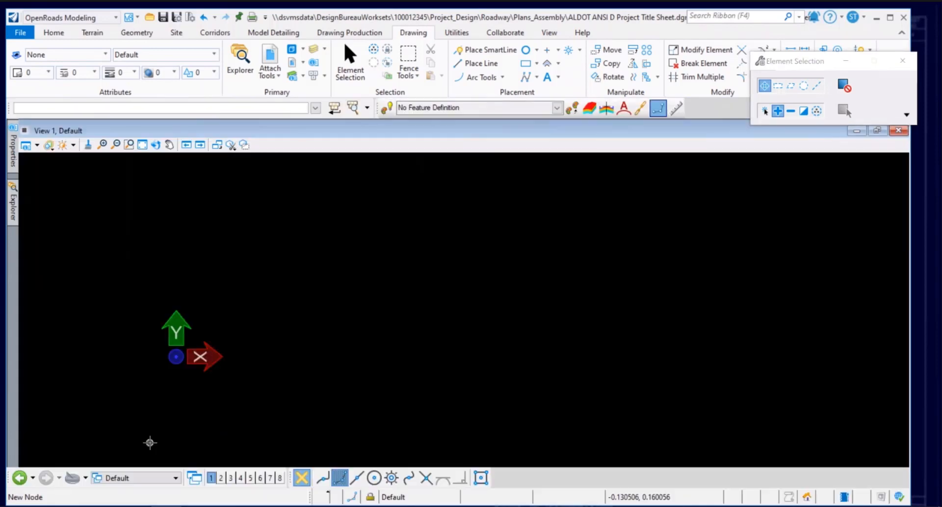
left_click(745, 16)
type("c")
key("BackSpace")
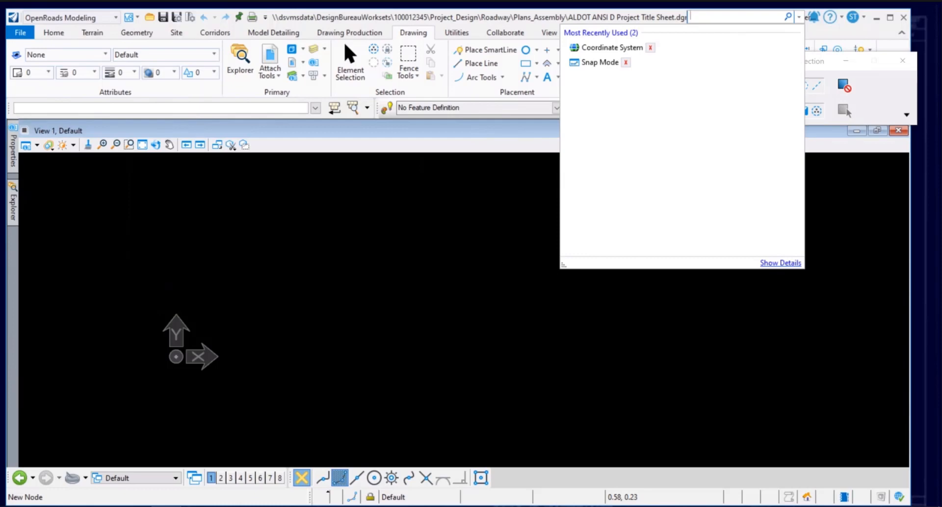
left_click(636, 48)
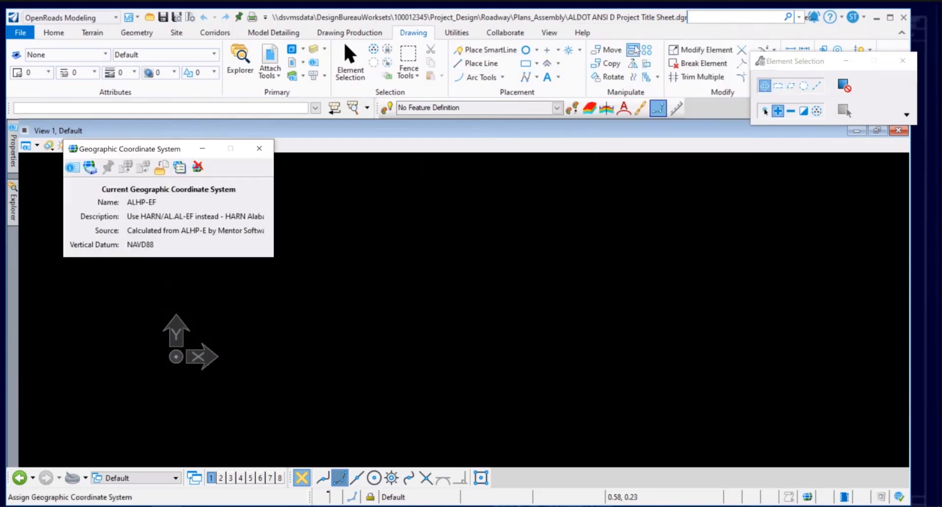
- Assign the library coordinate system ALHP-WF (HARN Alabama, West Zone, US Foot) to the Default model
left_click(89, 167)
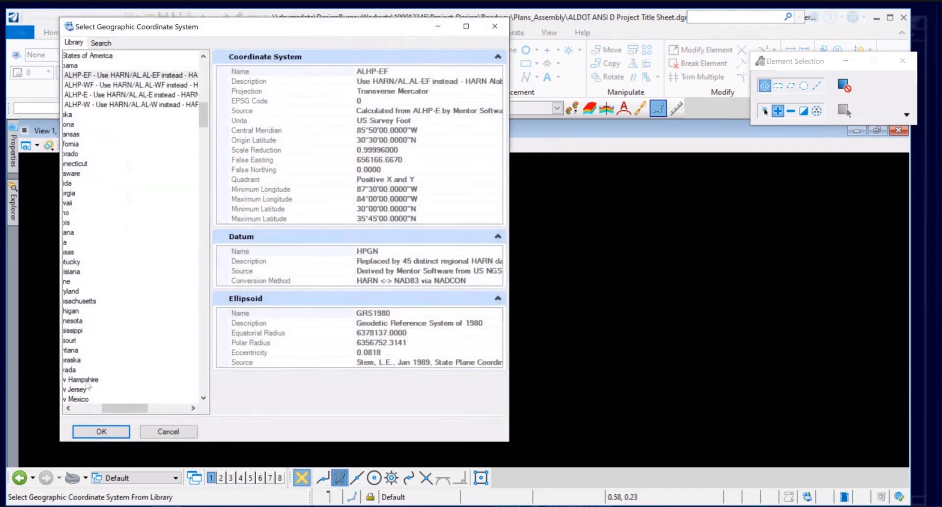
left_click_drag(118, 411, 159, 412)
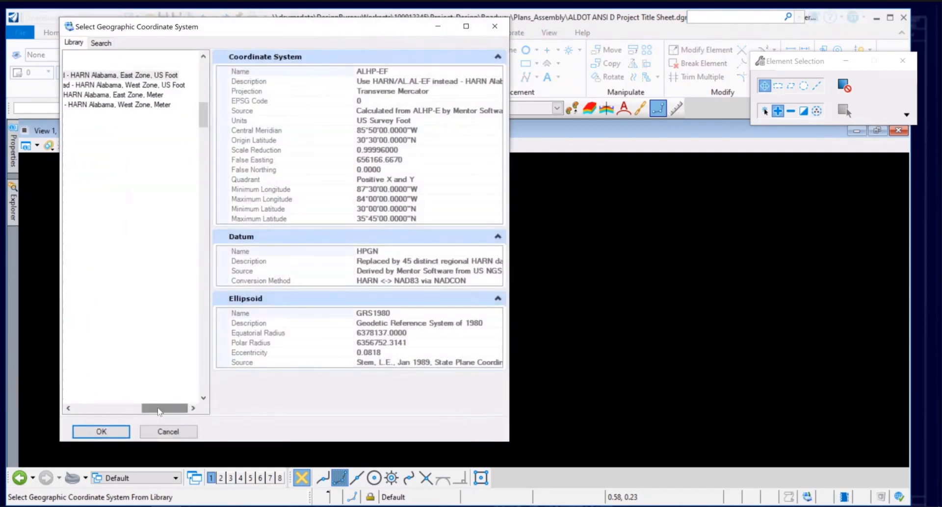
left_click(157, 88)
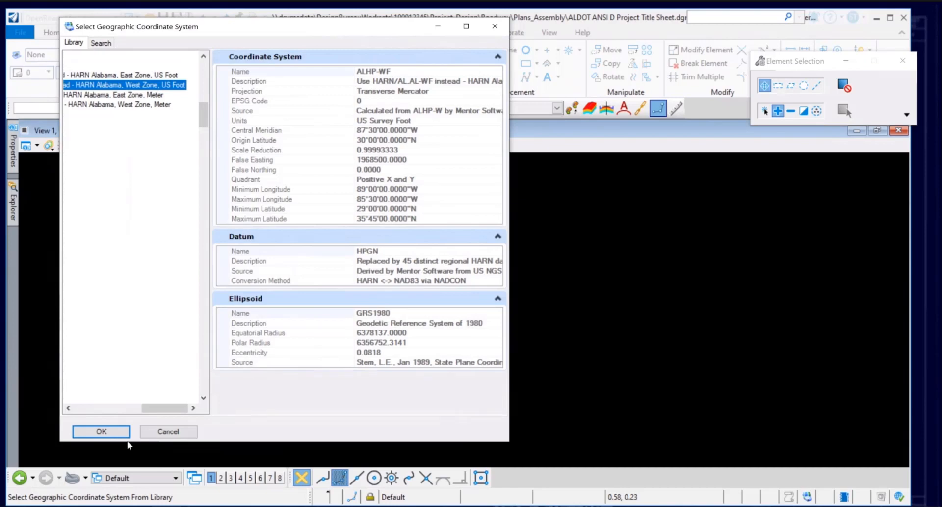
left_click(109, 434)
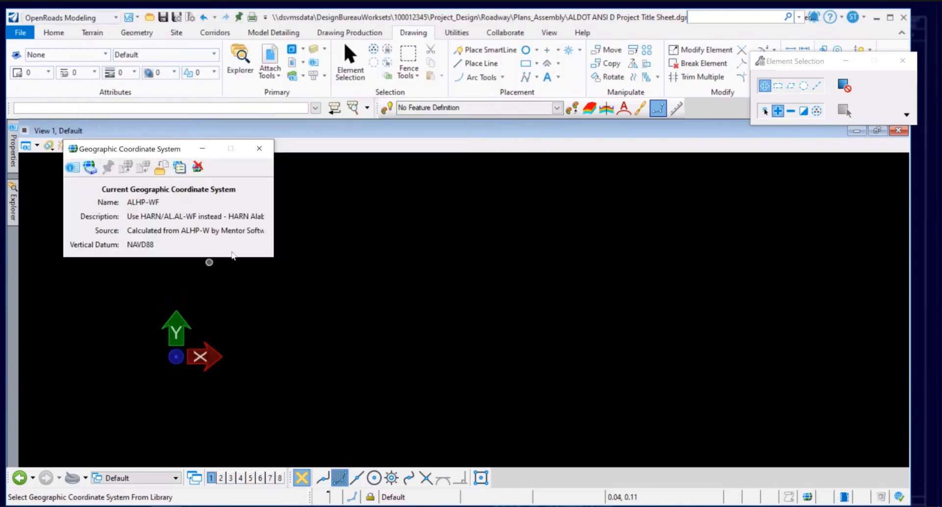
left_click(259, 149)
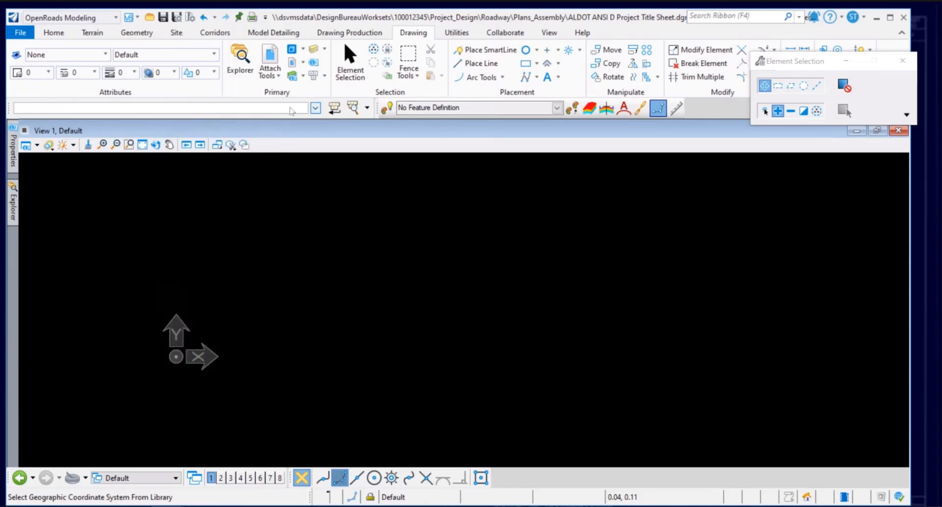
- Attach Bing Maps as a raster to the Default model with its Priority set to -500
left_click(277, 76)
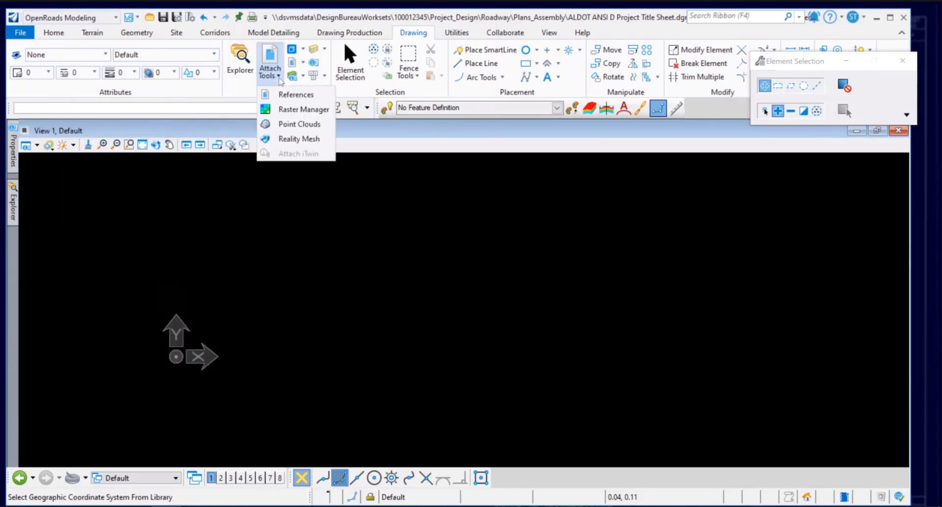
left_click(289, 110)
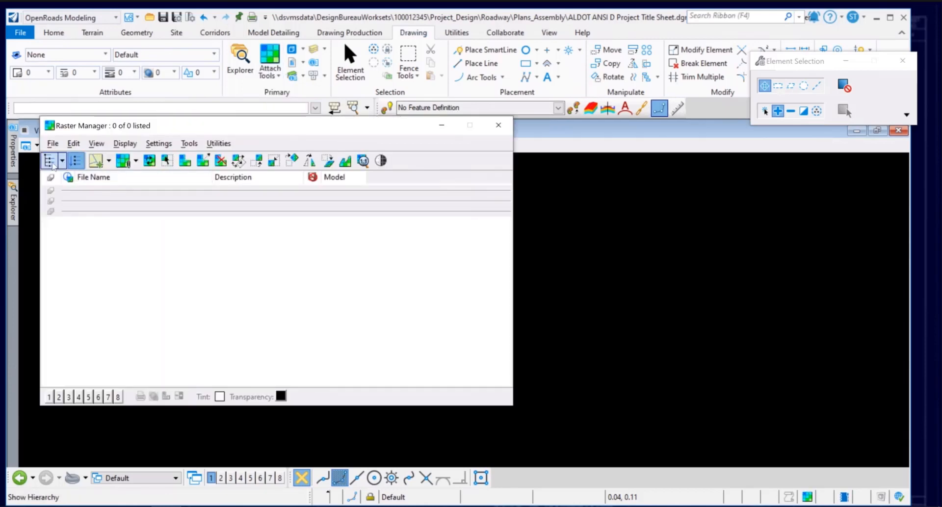
left_click(52, 143)
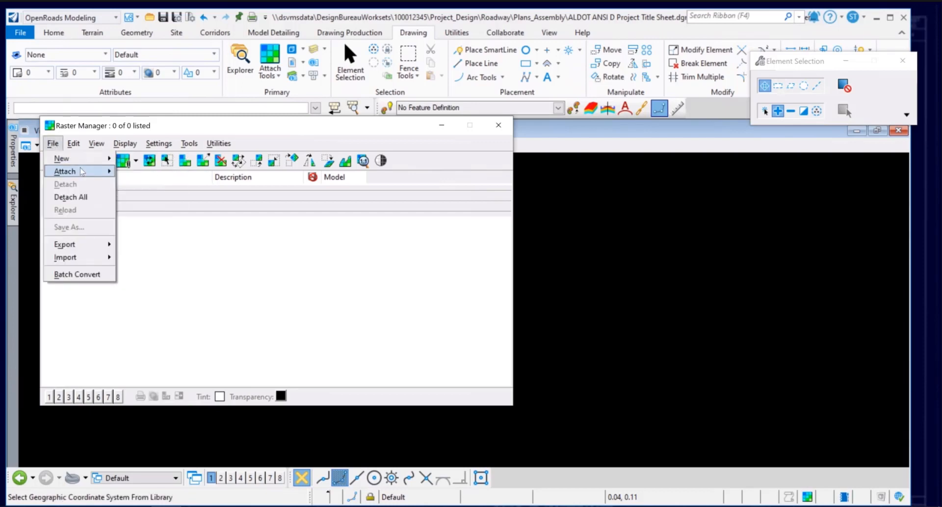
mouse_move(81, 174)
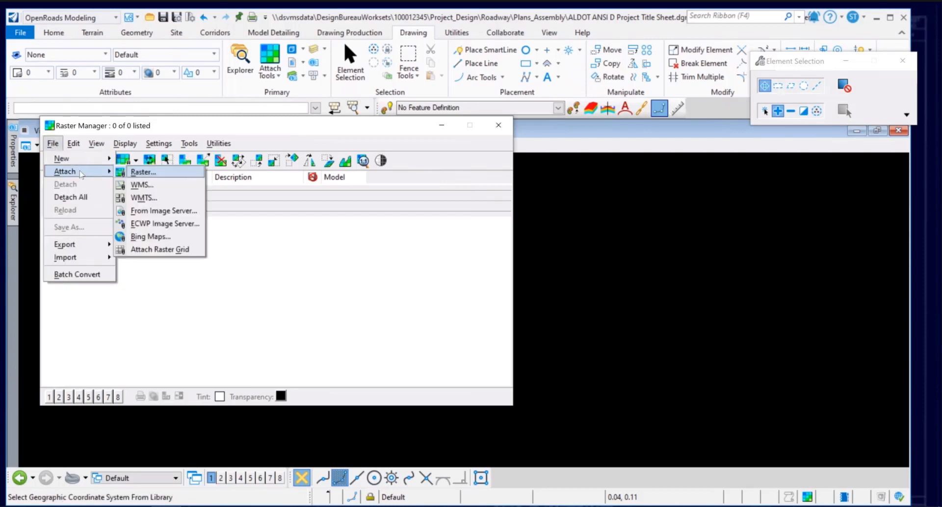
left_click(168, 243)
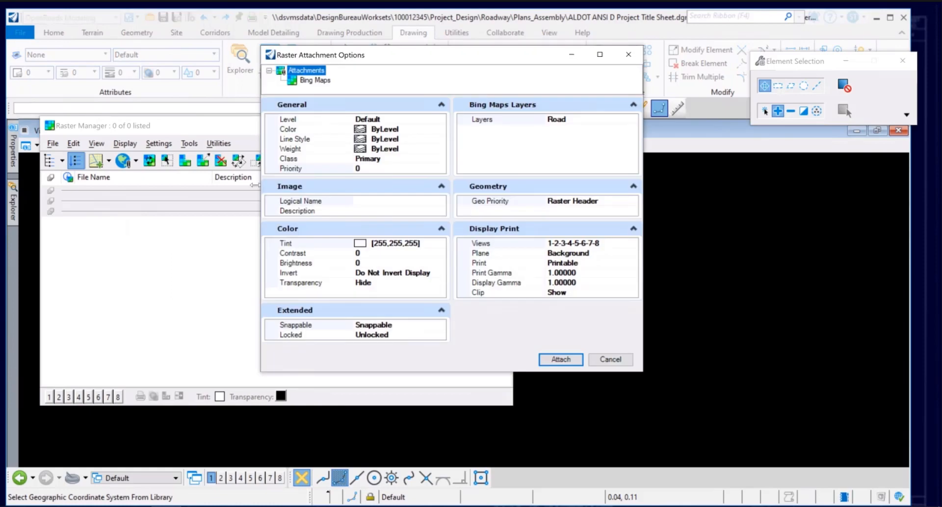
left_click(366, 168)
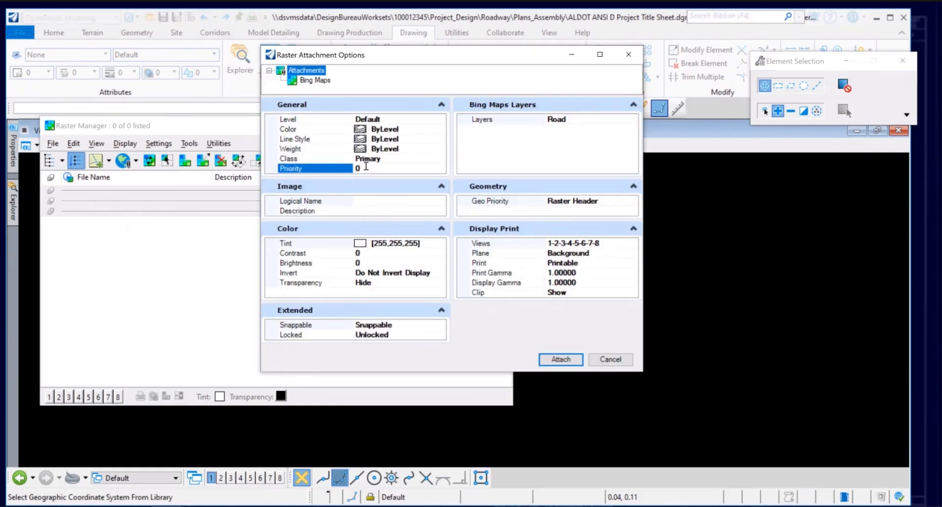
key("BackSpace")
type("-500")
left_click(564, 360)
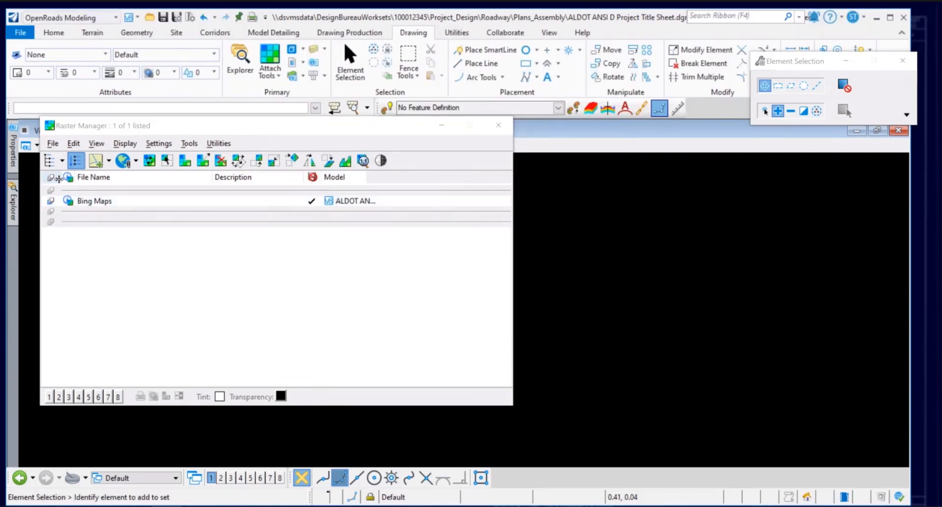
- Set the attached Bing Maps raster's layer to Road and close the Raster Manager
right_click(88, 204)
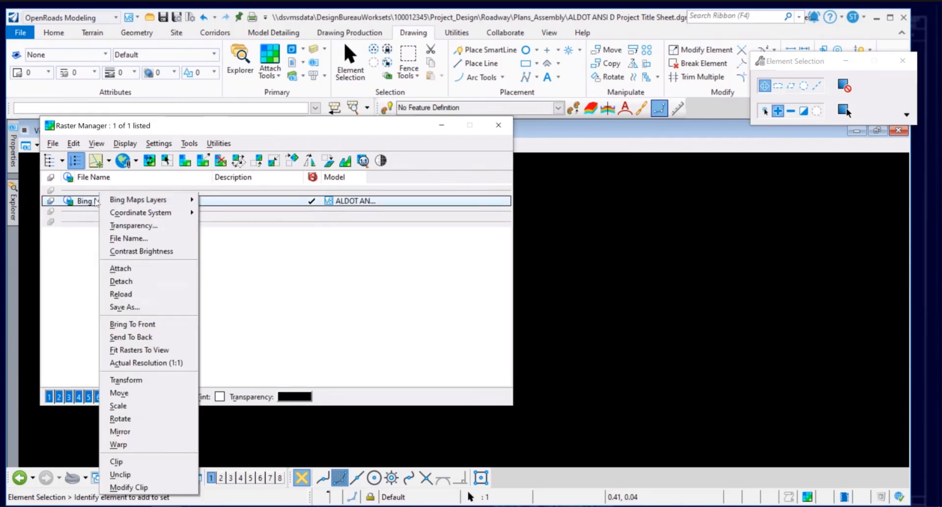
mouse_move(126, 203)
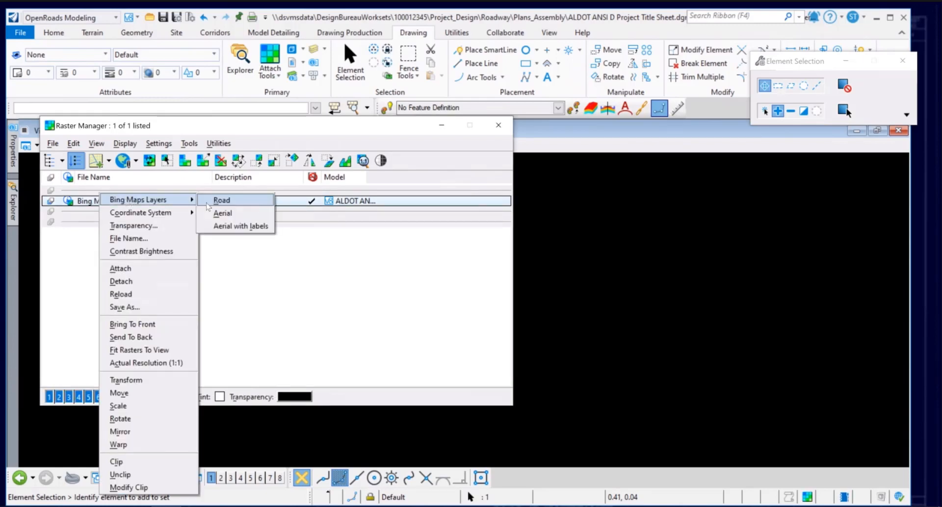
left_click(222, 200)
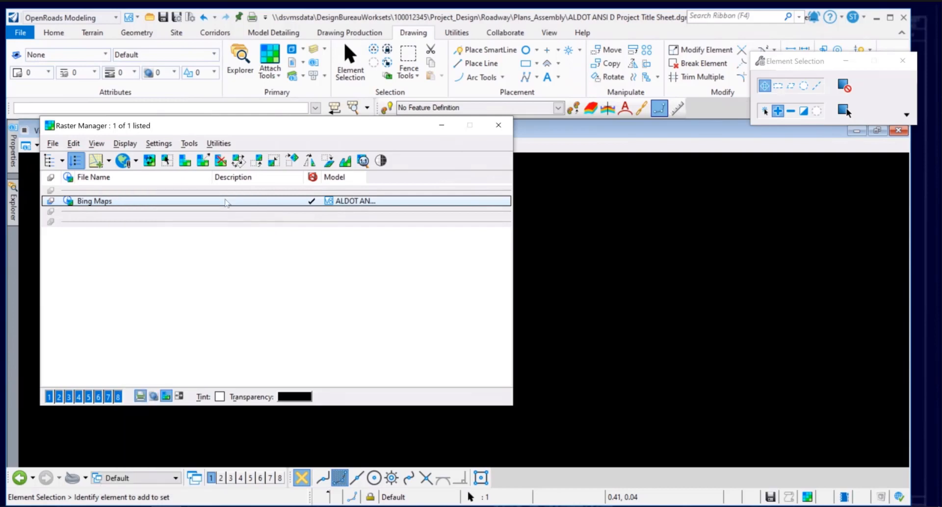
left_click(498, 125)
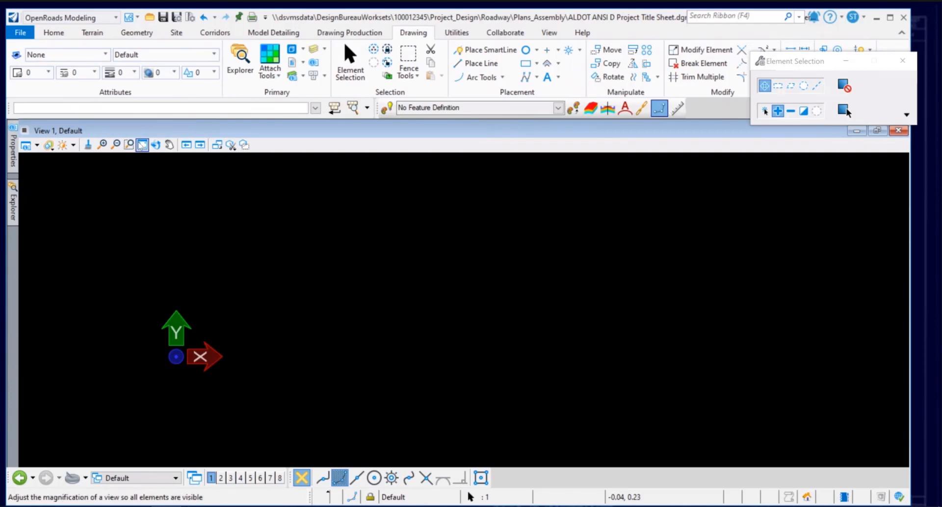
- Fit the whole Bing map in the view and examine the road map around Greensboro
left_click(142, 145)
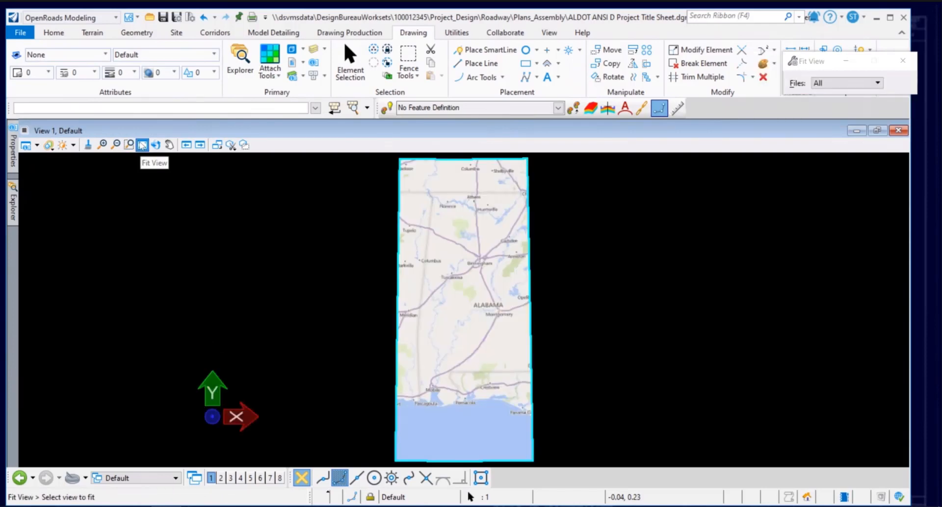
scroll(462, 288, "up", 3)
scroll(462, 289, "up", 5)
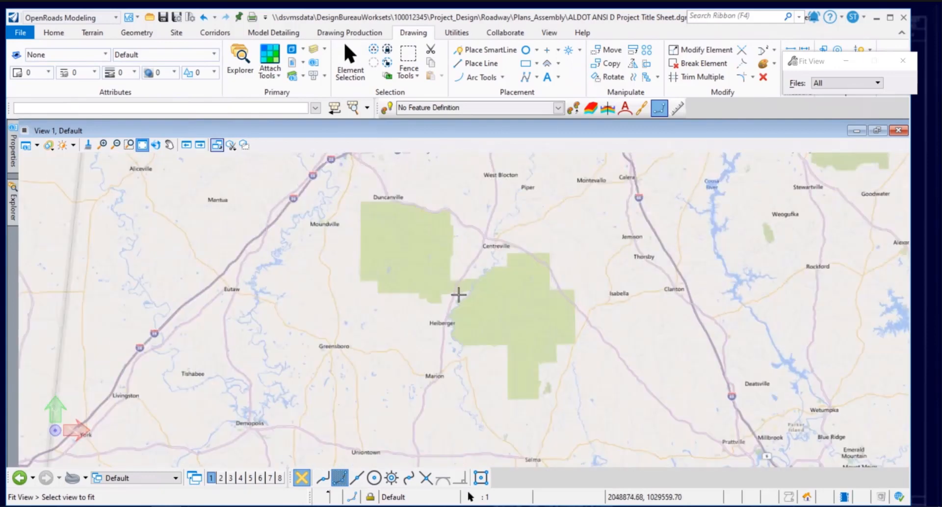
scroll(305, 397, "up", 2)
scroll(337, 327, "up", 2)
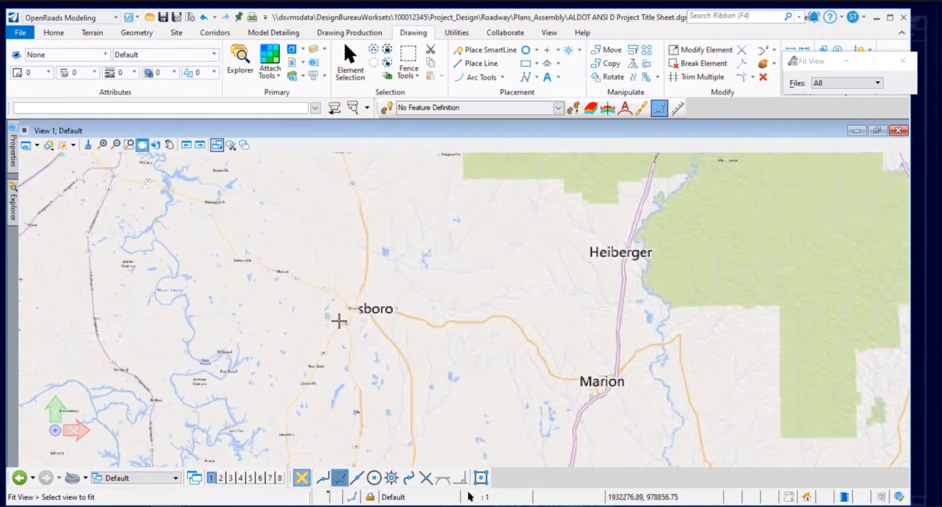
scroll(339, 321, "up", 6)
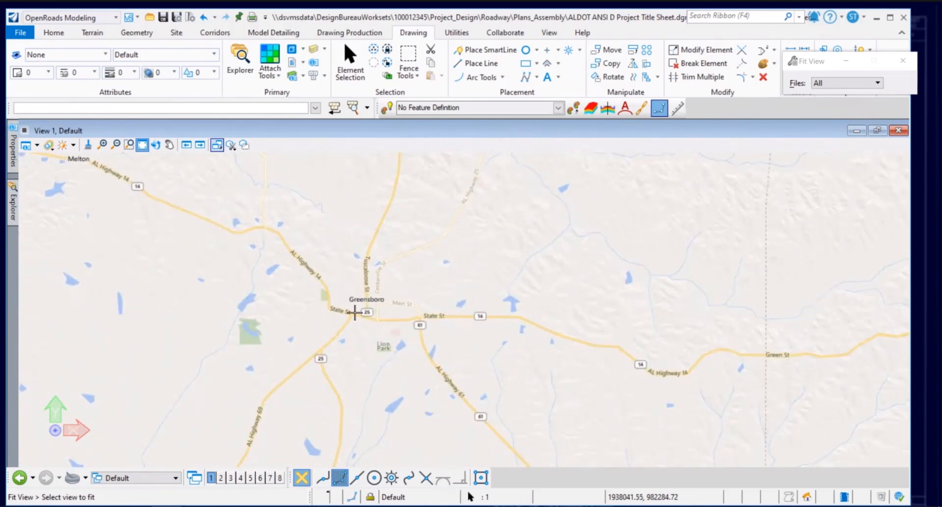
scroll(363, 312, "up", 1)
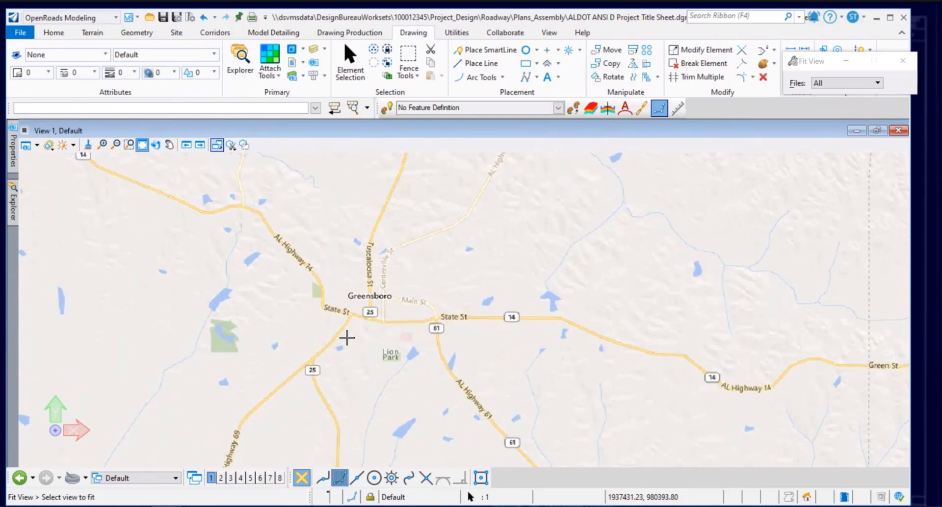
- Switch to the TITLE SHEET model and attach the Default model to it as a reference using the Recommended attachment method
left_click(177, 480)
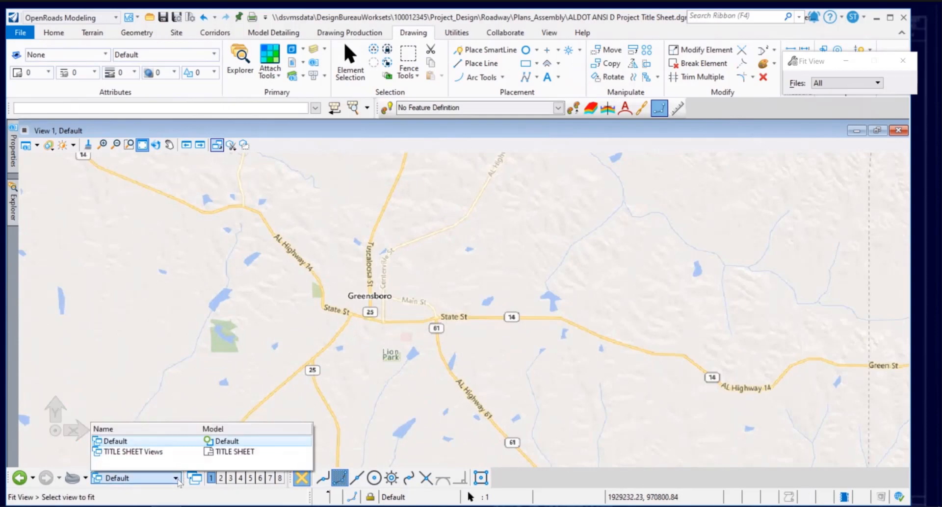
left_click(219, 455)
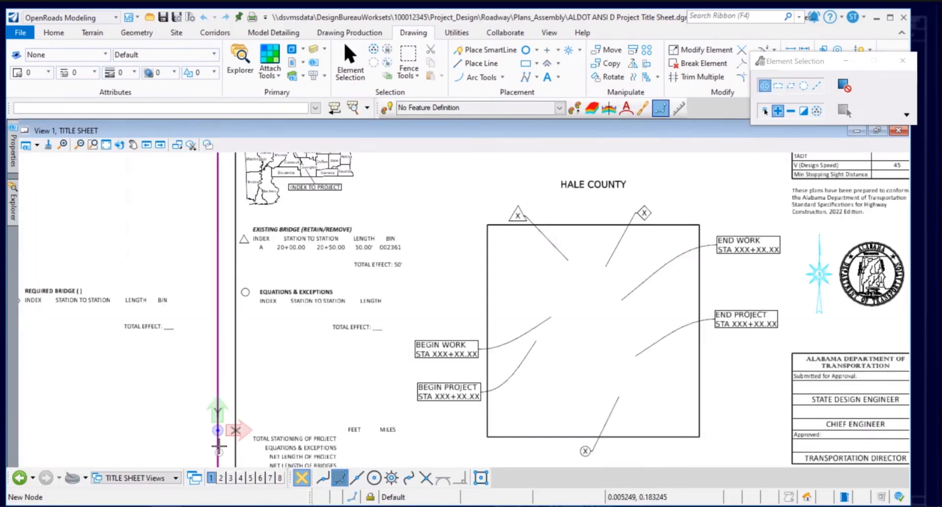
left_click(292, 50)
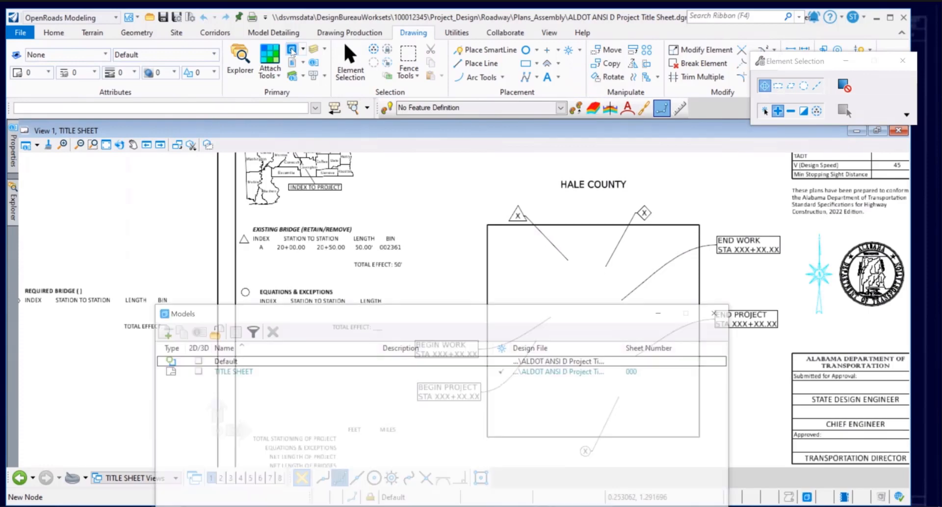
left_click(221, 364)
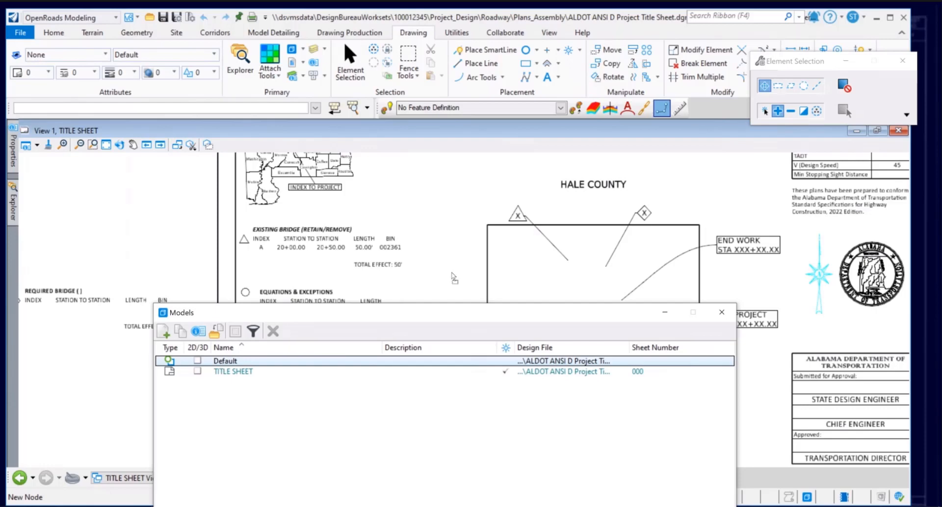
left_click_drag(534, 239, 533, 239)
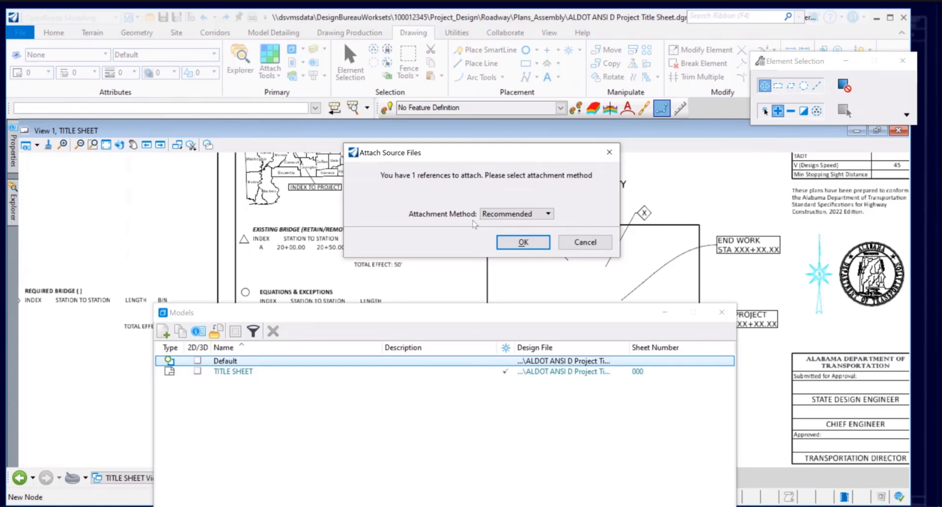
left_click(516, 242)
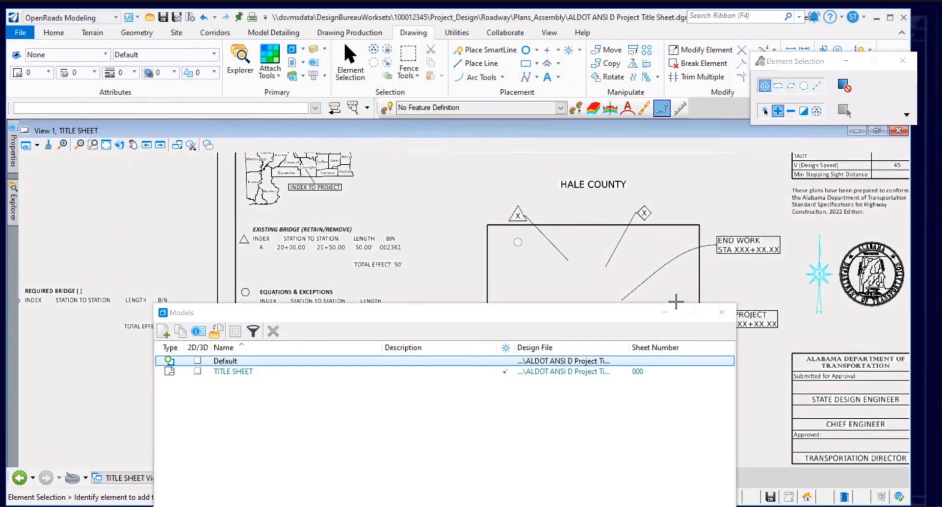
left_click(721, 313)
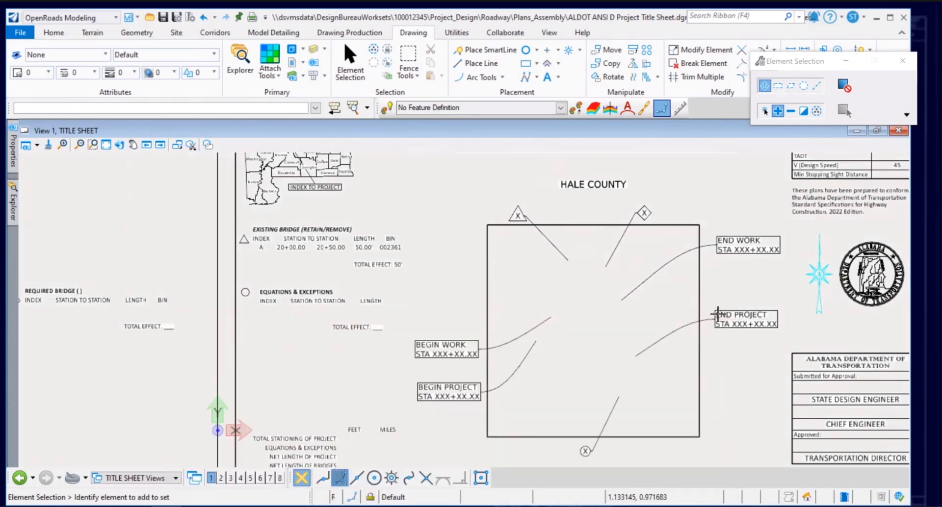
- Set the newly attached Top-1 reference's detail scale to 1"=3000' and its nested attachments to No Nesting
scroll(704, 326, "down", 4)
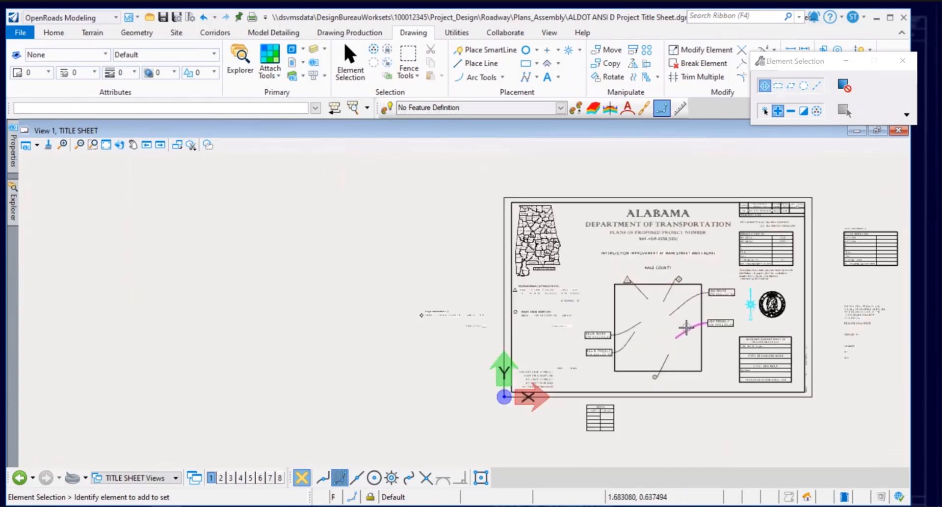
middle_click_drag(657, 316, 526, 320)
scroll(526, 320, "up", 1)
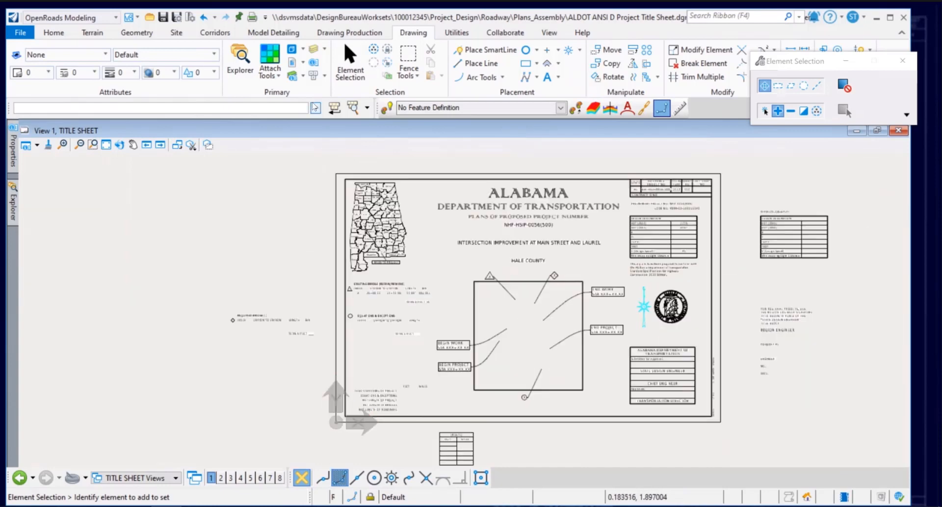
left_click(279, 77)
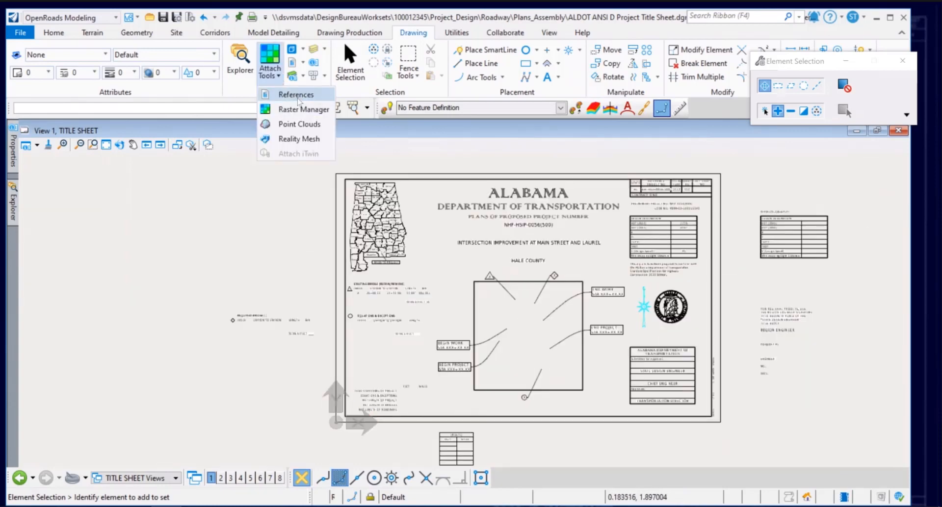
left_click(296, 95)
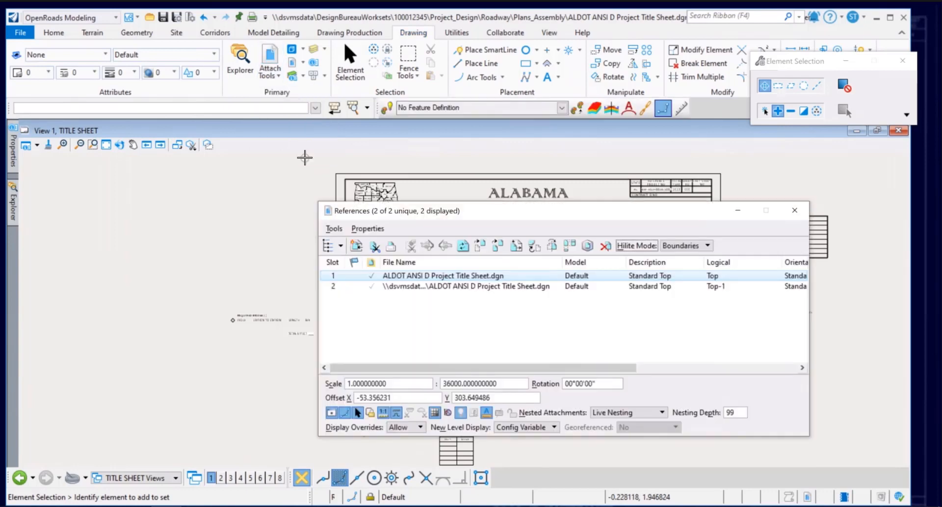
double_click(461, 288)
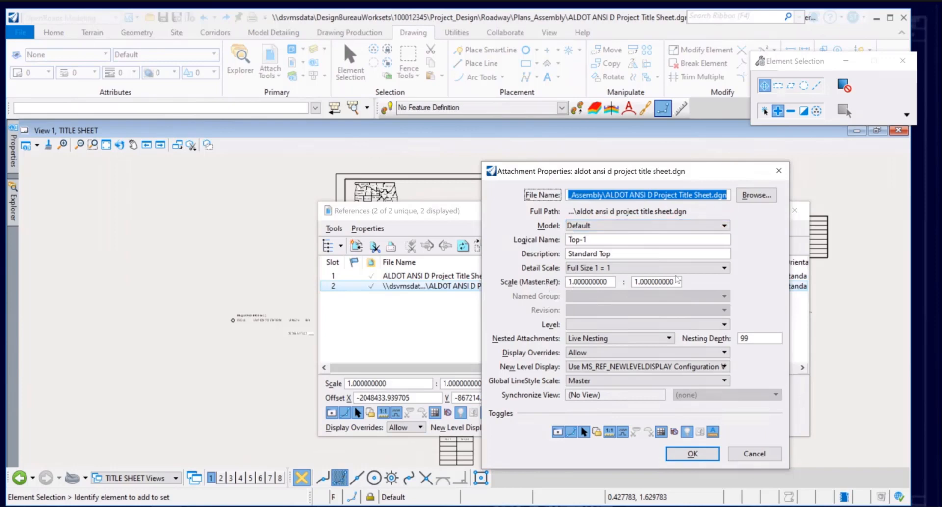
left_click(690, 274)
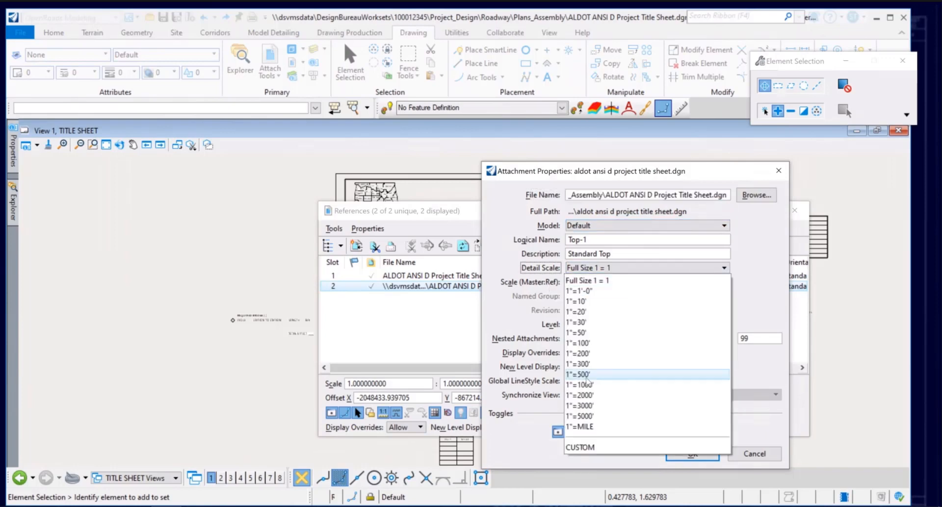
left_click(590, 406)
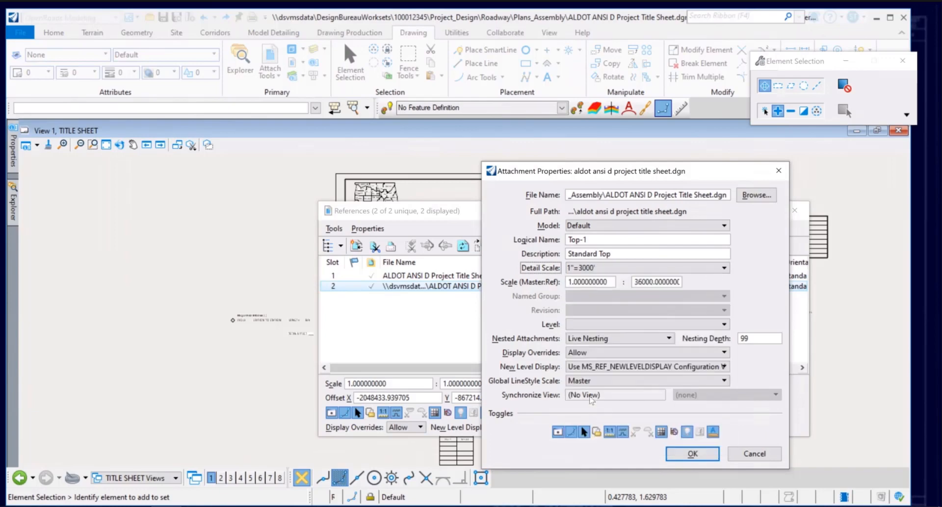
left_click(656, 339)
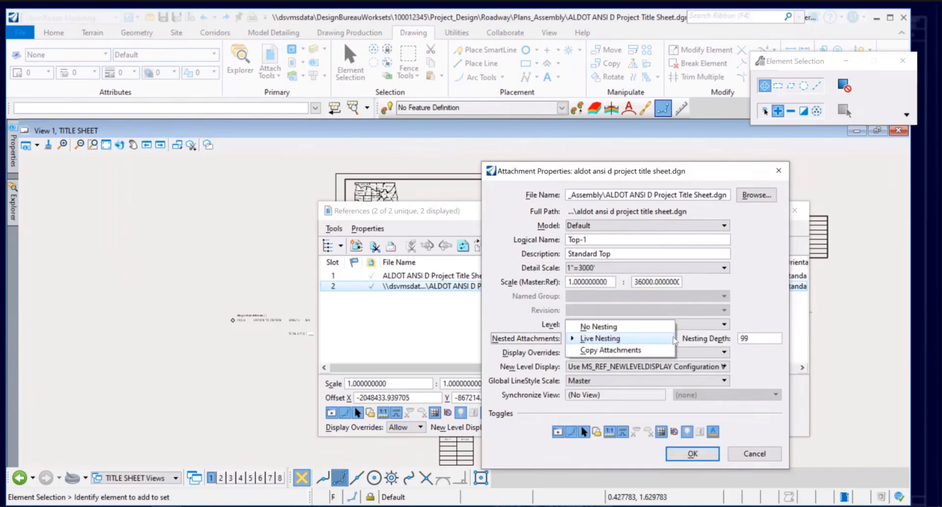
left_click(599, 327)
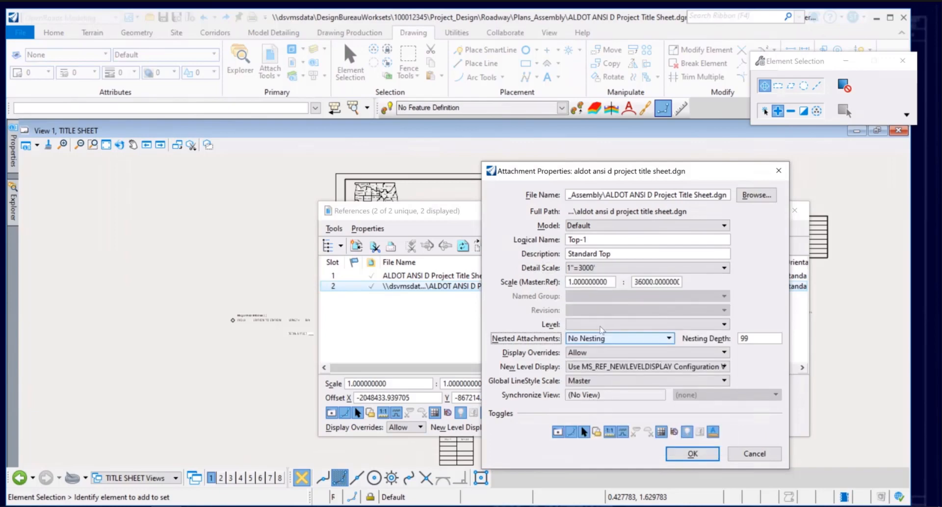
left_click(693, 454)
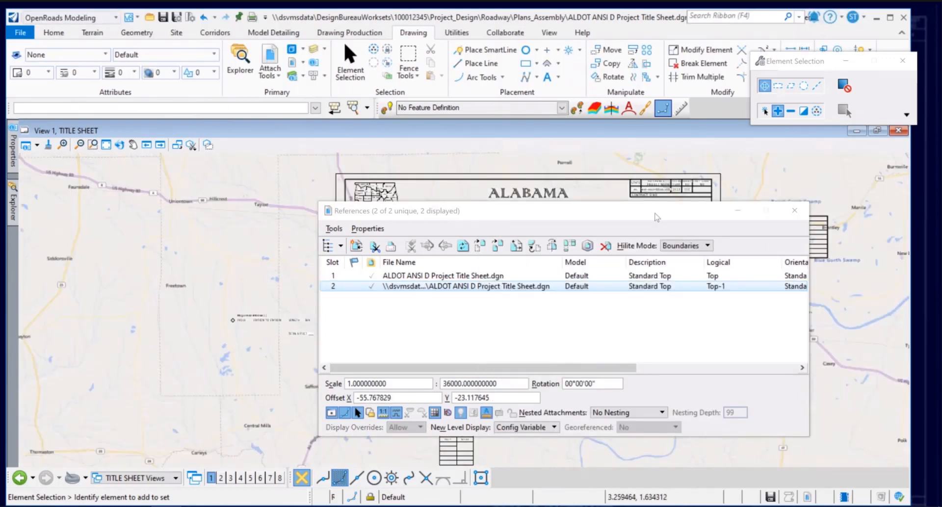
- Move the Top-1 map reference, with its boundary, from Greensboro to the centre of the project map box below HALE COUNTY
left_click_drag(647, 218, 812, 353)
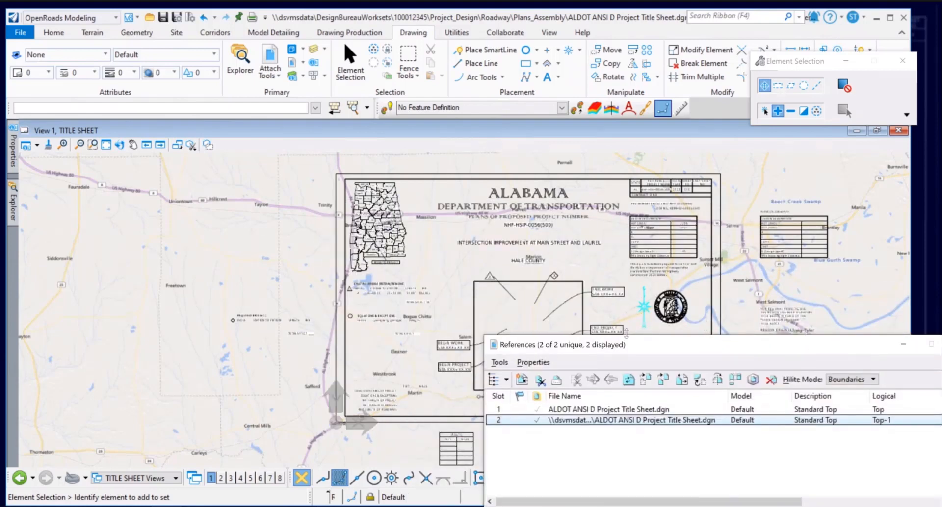
scroll(623, 249, "down", 2)
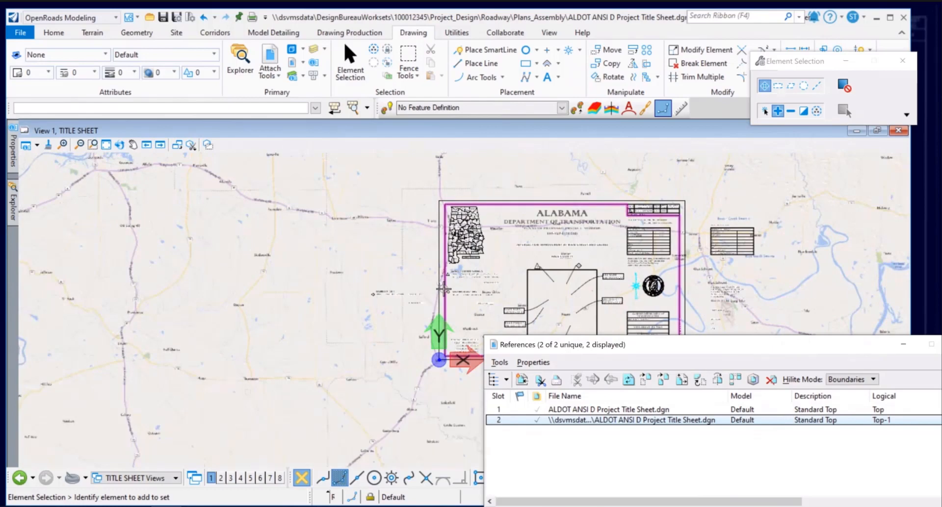
scroll(451, 273, "down", 3)
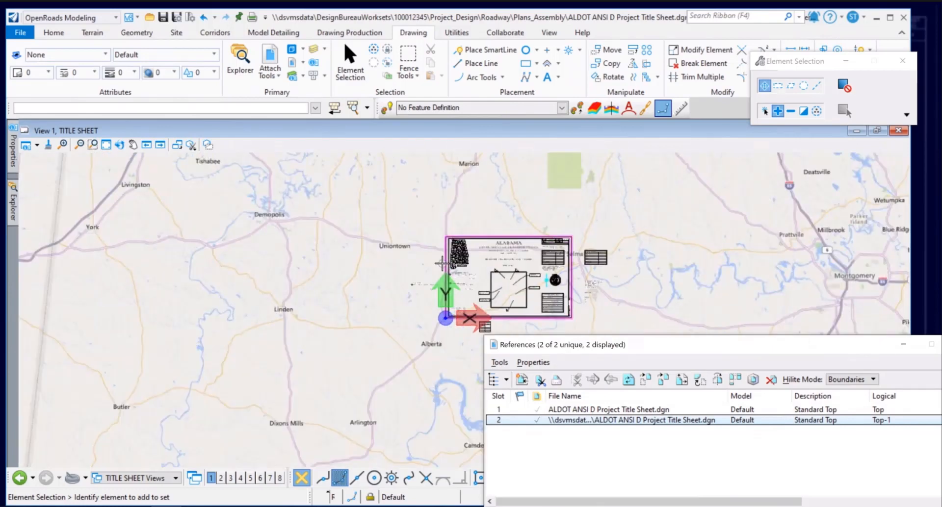
scroll(413, 278, "down", 1)
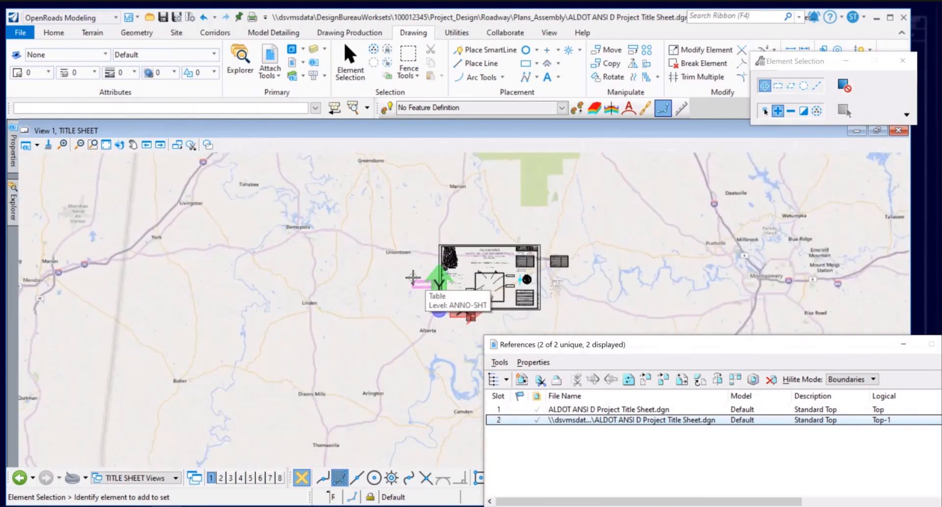
left_click(647, 381)
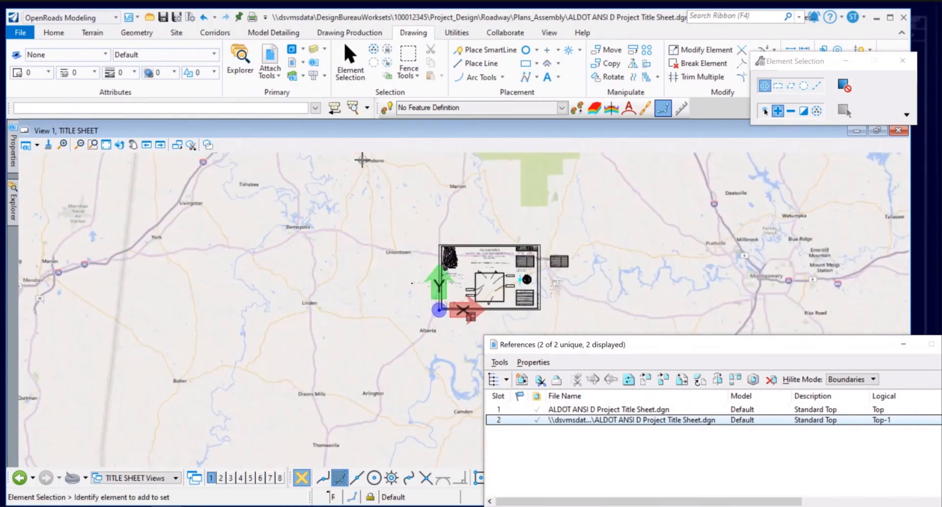
left_click(645, 381)
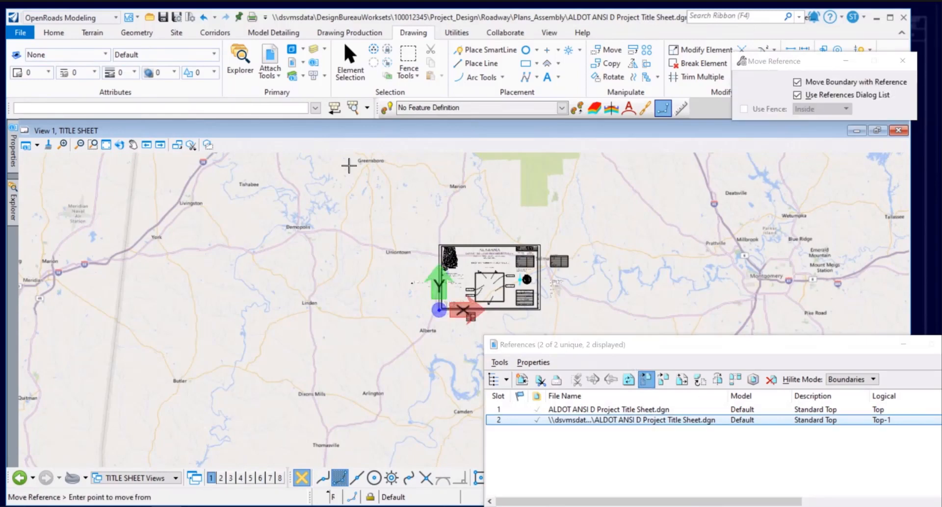
left_click(364, 160)
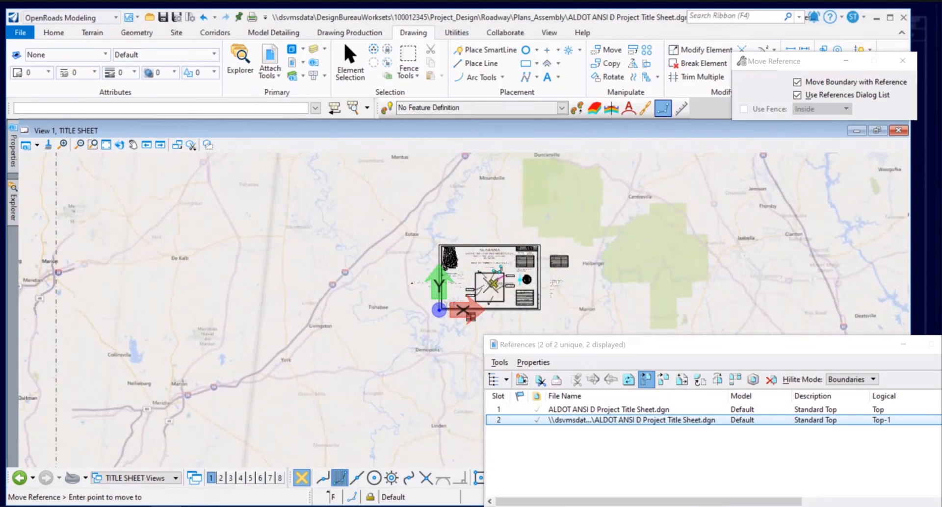
scroll(484, 285, "up", 8)
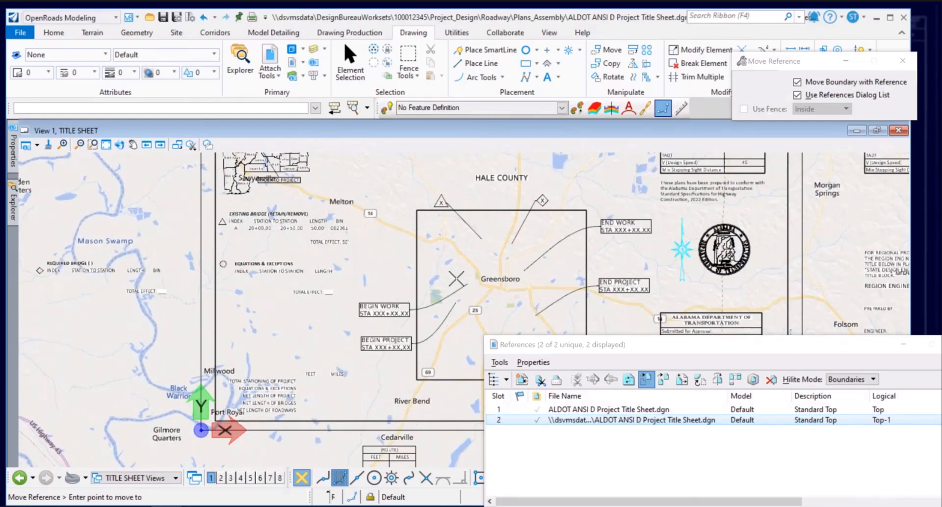
right_click(456, 266)
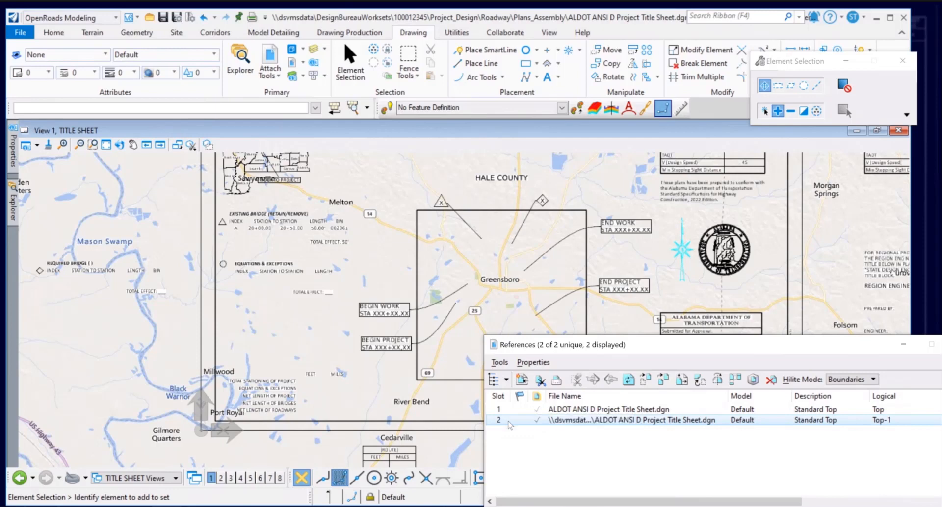
- Clip the Top-1 reference to the square project map box using the Element method and close the References dialog
right_click(527, 421)
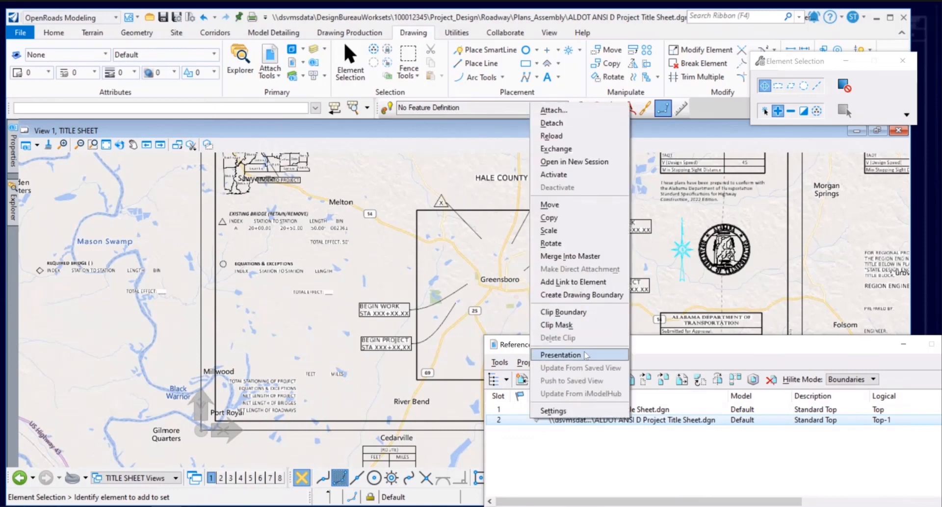
left_click(568, 313)
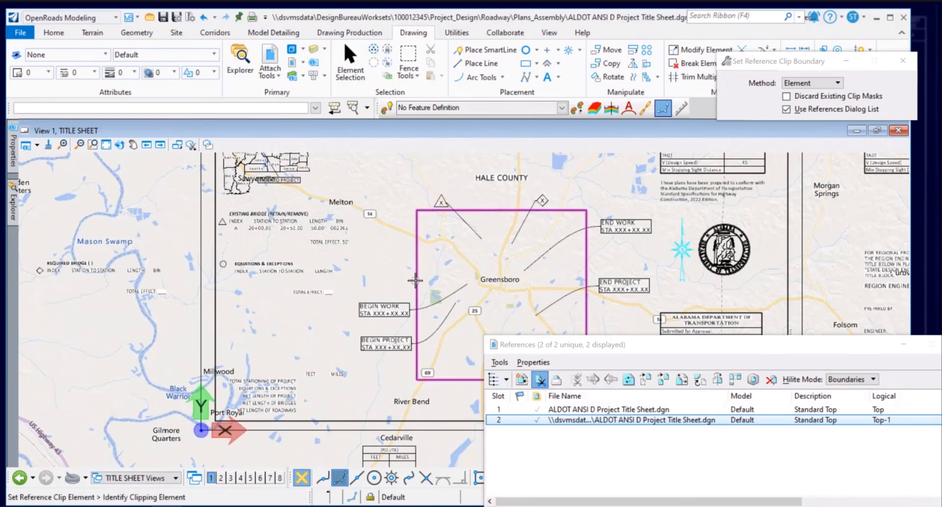
left_click(415, 281)
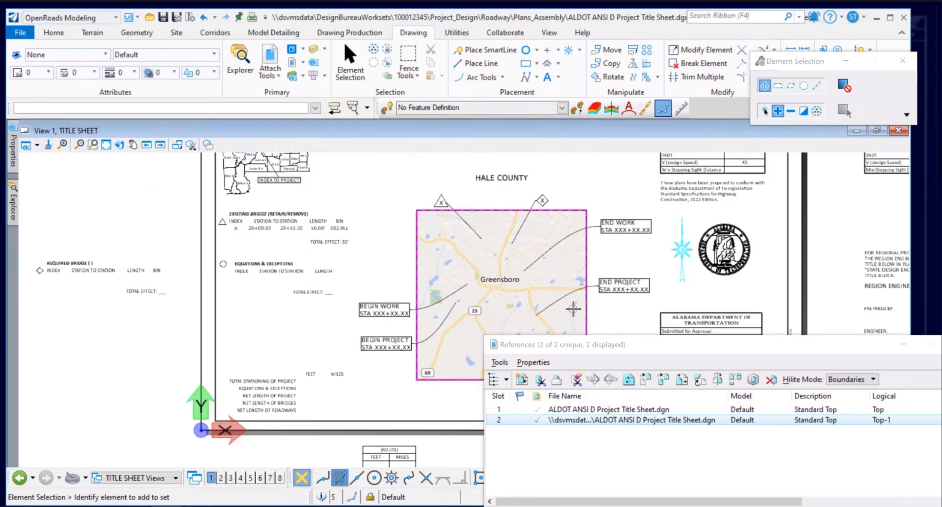
left_click_drag(717, 351, 550, 316)
left_click(791, 312)
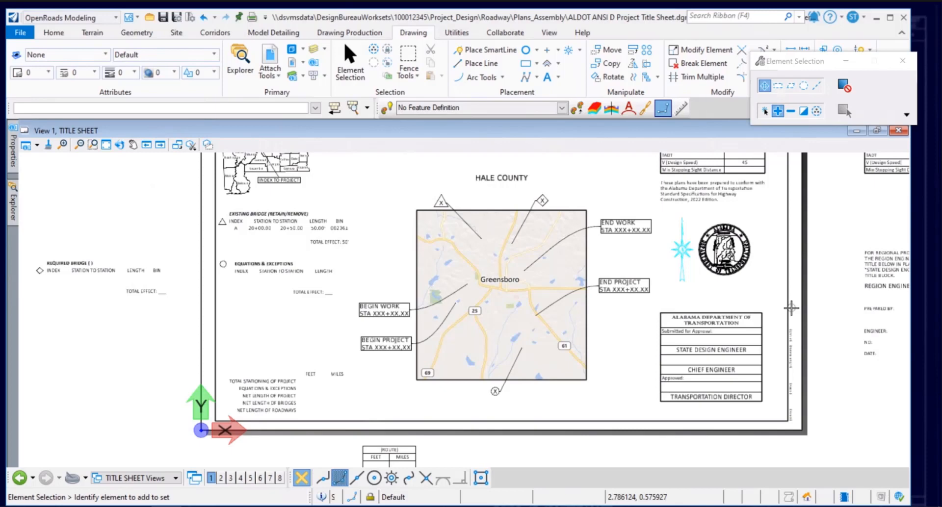
- Delete the diamond X callout and its leader above the project map
right_click(578, 392)
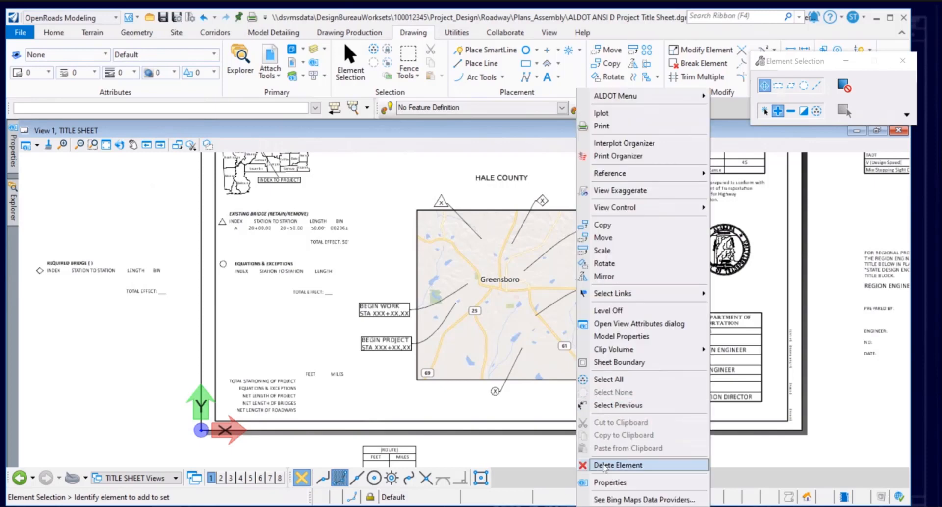
left_click(603, 464)
left_click(545, 201)
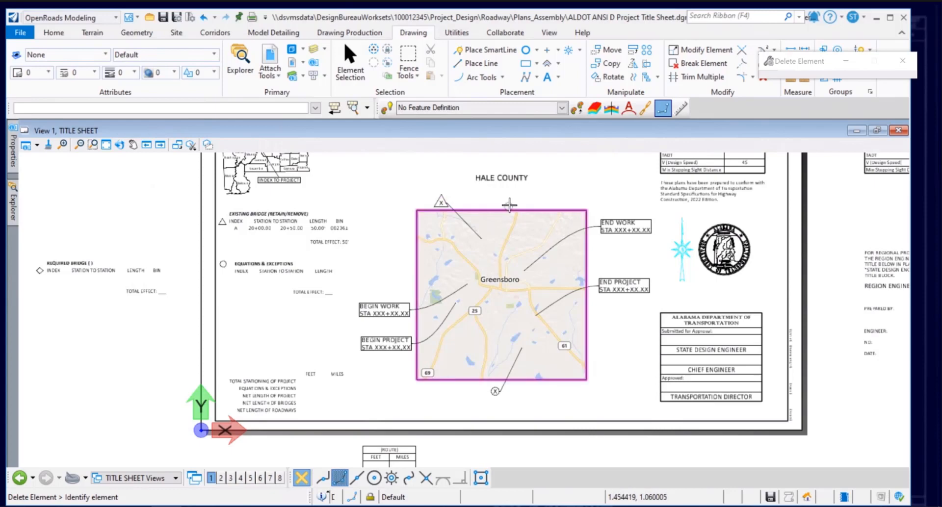
- Stretch the triangle X callout's leader so its end lands on State St at the route 25 marker just below Greensboro
scroll(513, 203, "up", 3)
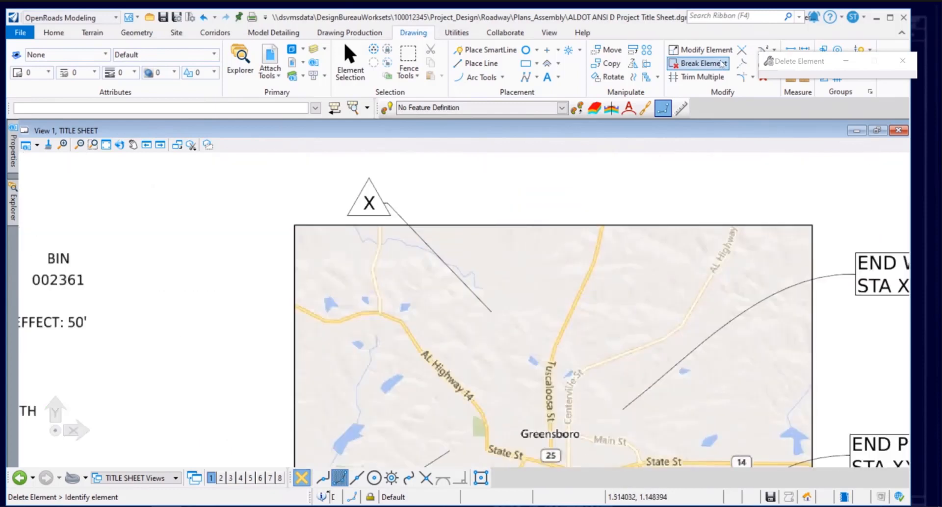
left_click(701, 49)
scroll(450, 332, "down", 2)
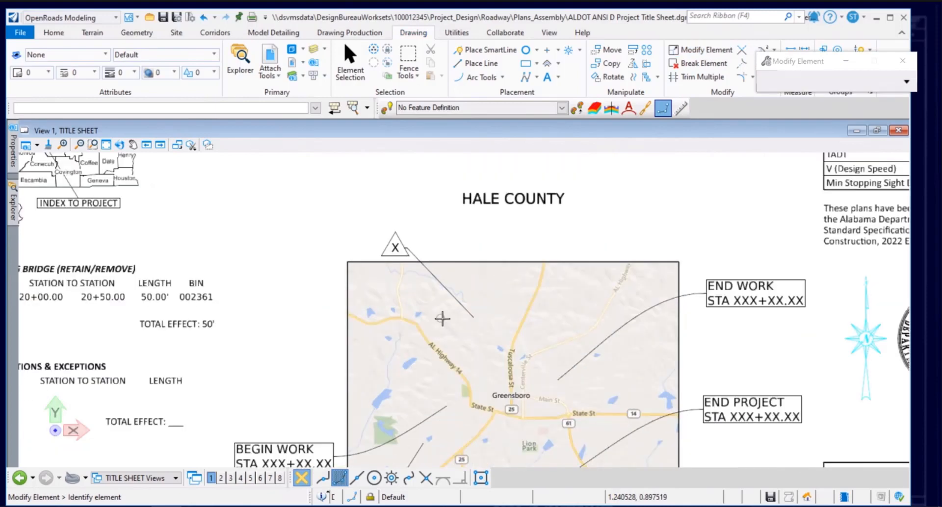
left_click(473, 318)
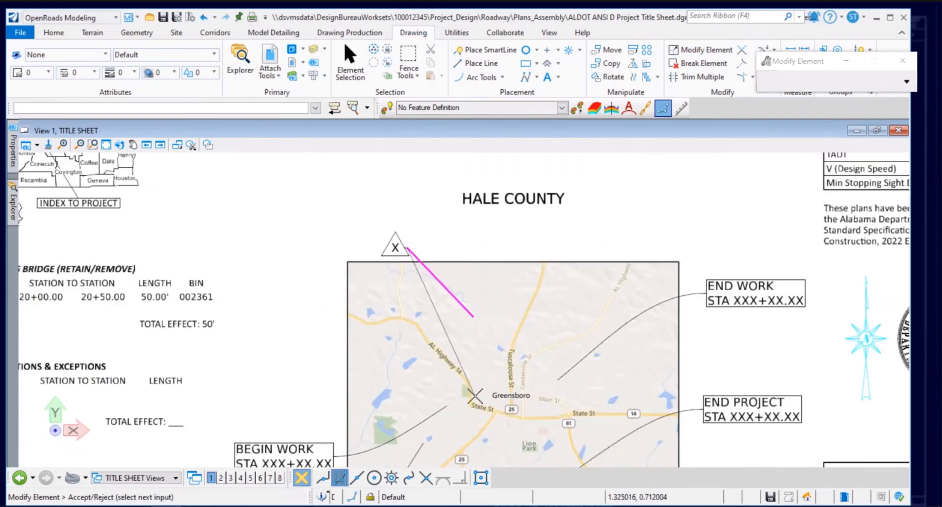
scroll(508, 413, "up", 1)
left_click(507, 415)
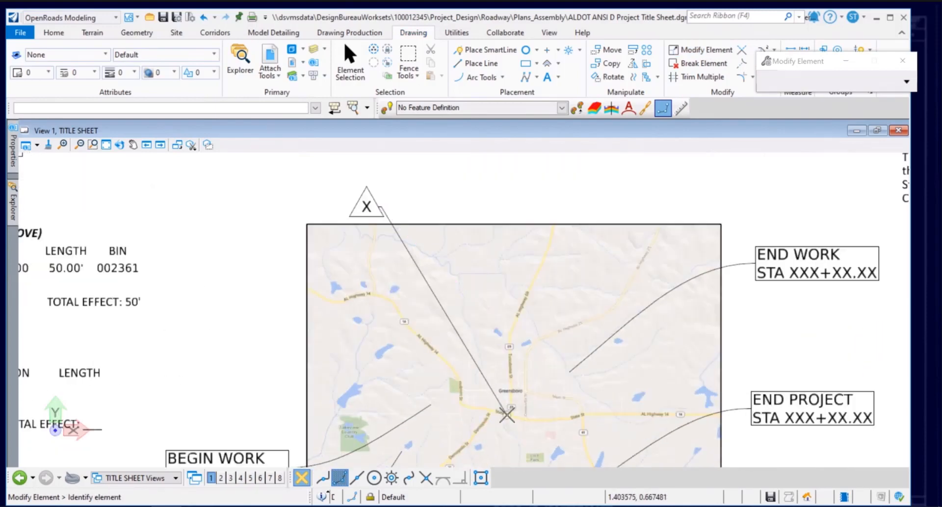
scroll(550, 210, "down", 3)
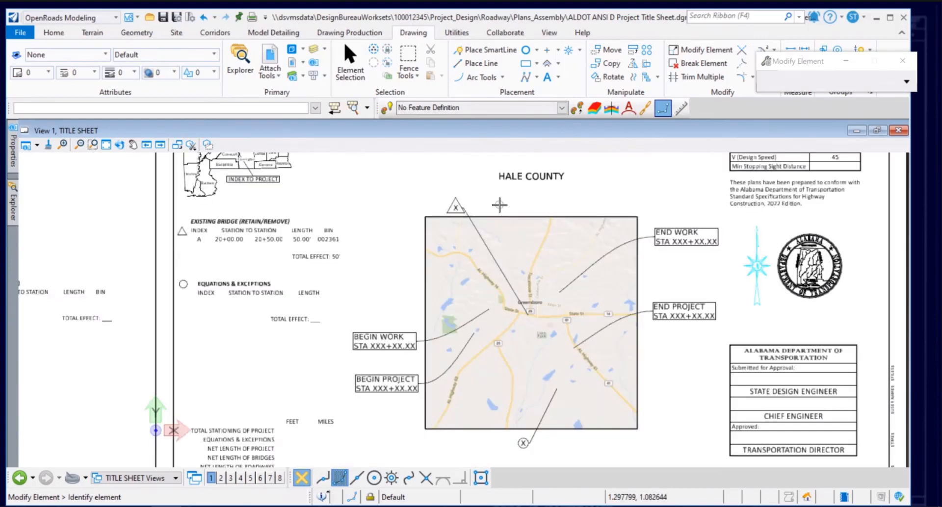
- Change the text inside the triangle callout above the project map to A
key("Escape")
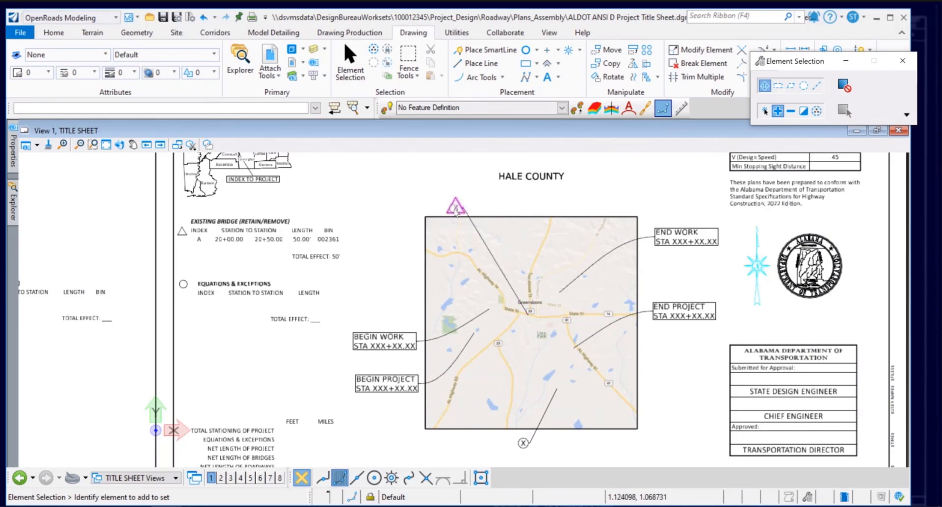
double_click(456, 209)
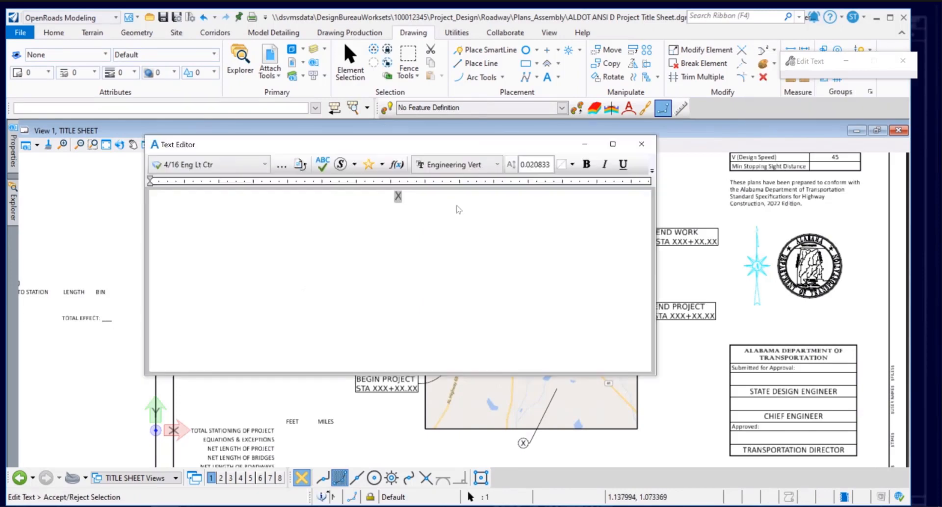
type("A")
left_click(687, 211)
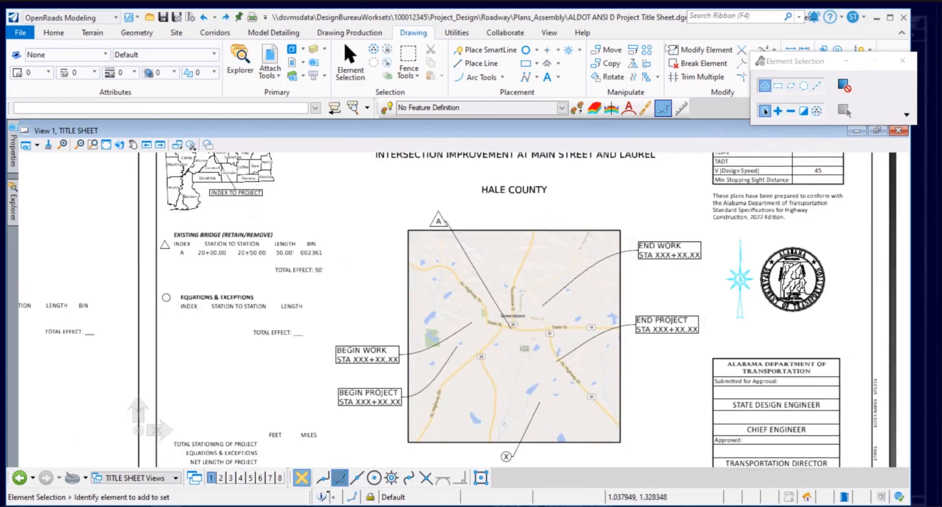
- Stretch the BEGIN PROJECT leader so its end lands on the west end of State St, beside the small green park area
left_click(712, 50)
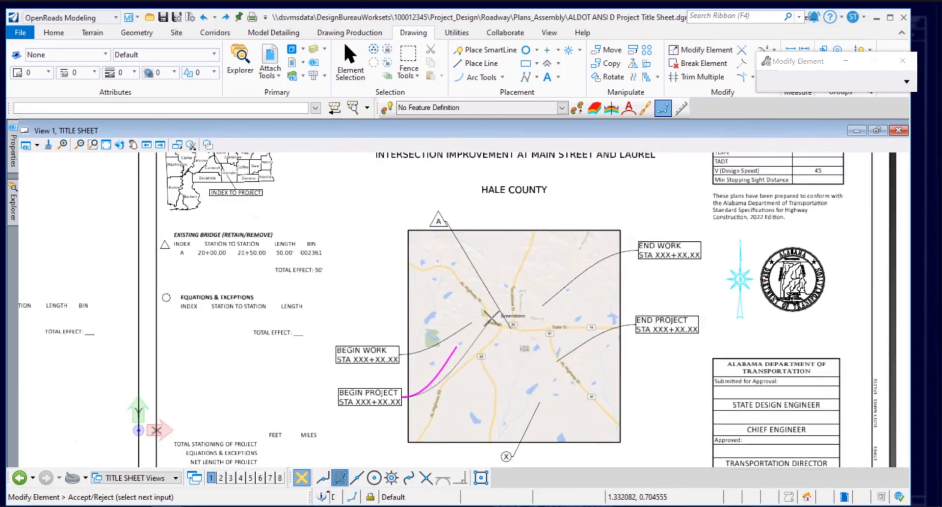
scroll(491, 319, "up", 3)
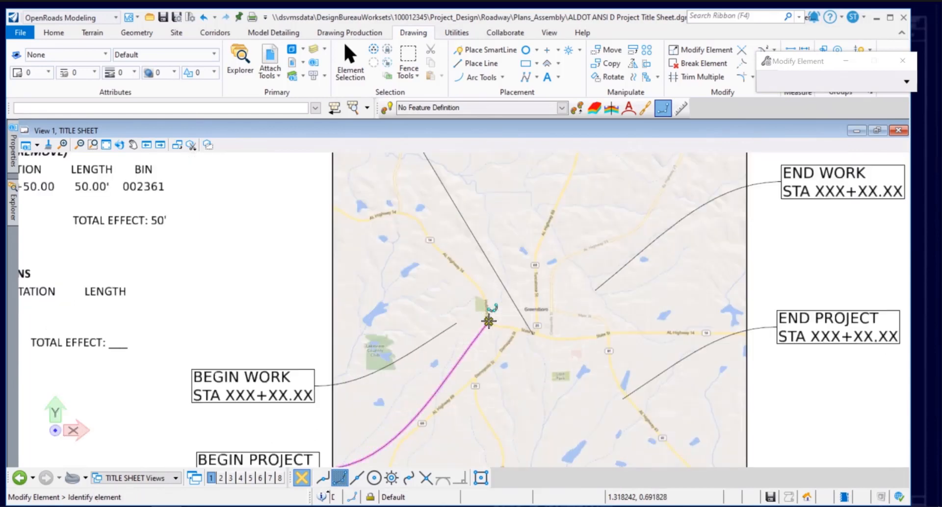
scroll(315, 268, "down", 2)
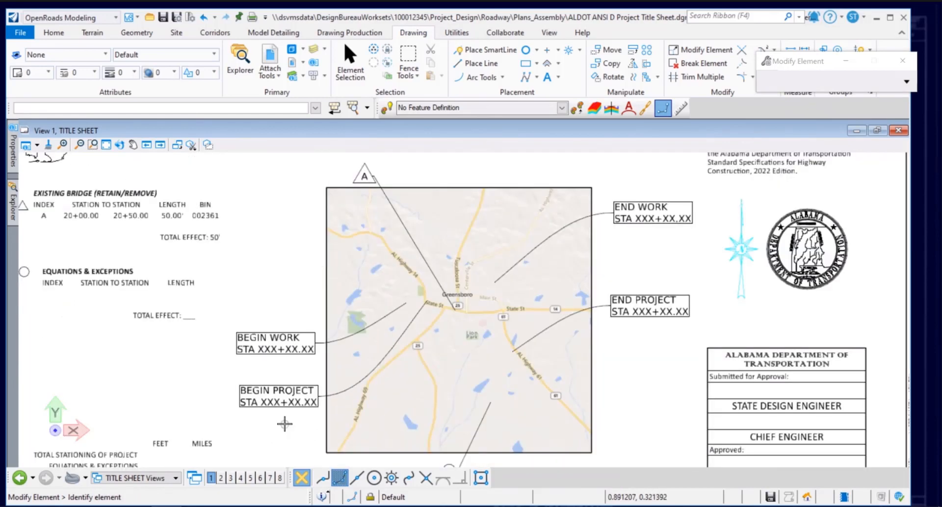
- Set the station in the BEGIN PROJECT callout to STA 15+45.00
left_click(350, 62)
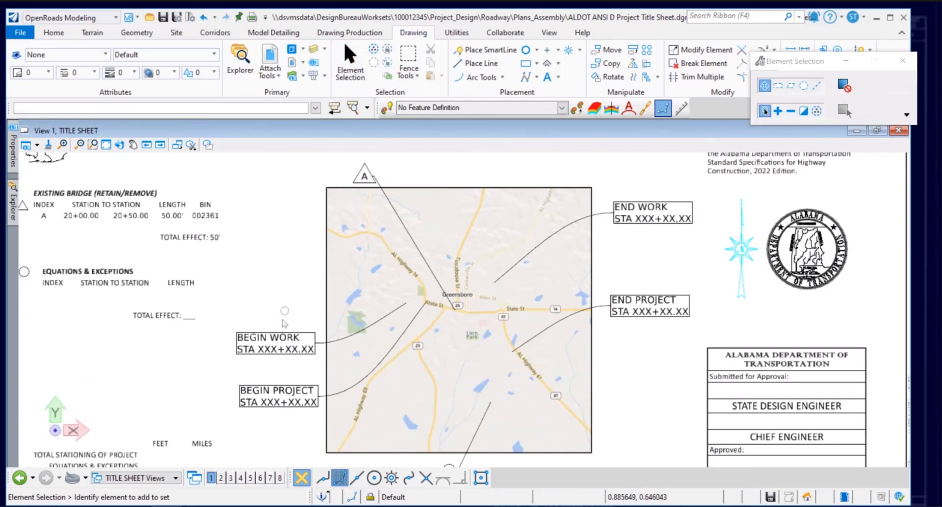
double_click(280, 399)
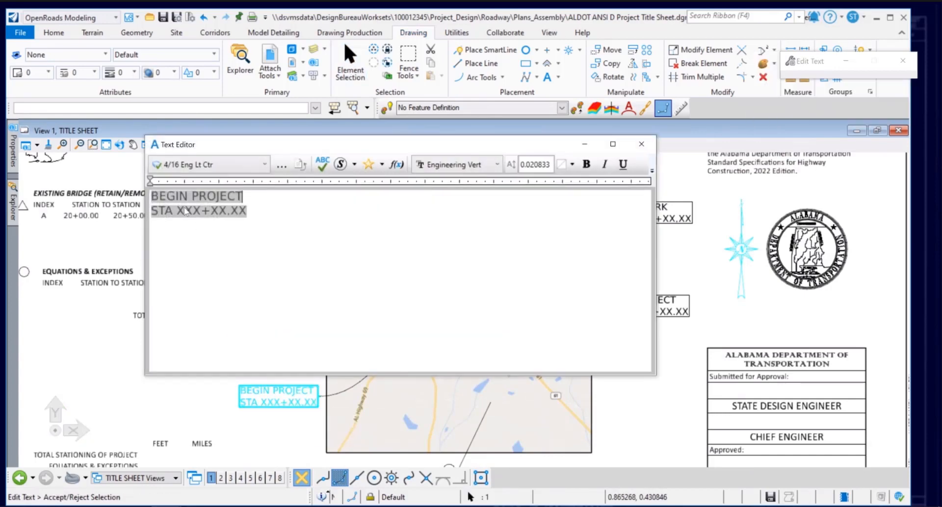
left_click(185, 211)
left_click_drag(178, 210, 250, 216)
type("15+")
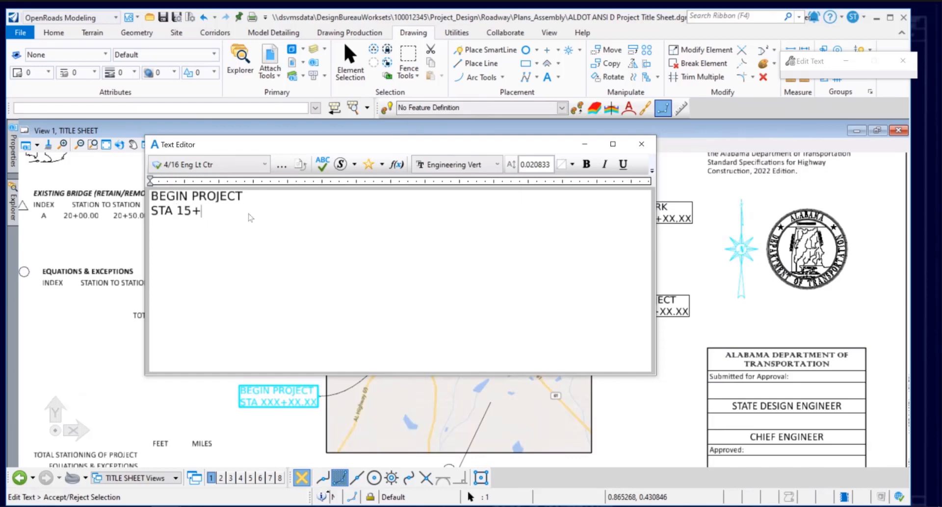
type("45.00")
left_click(64, 353)
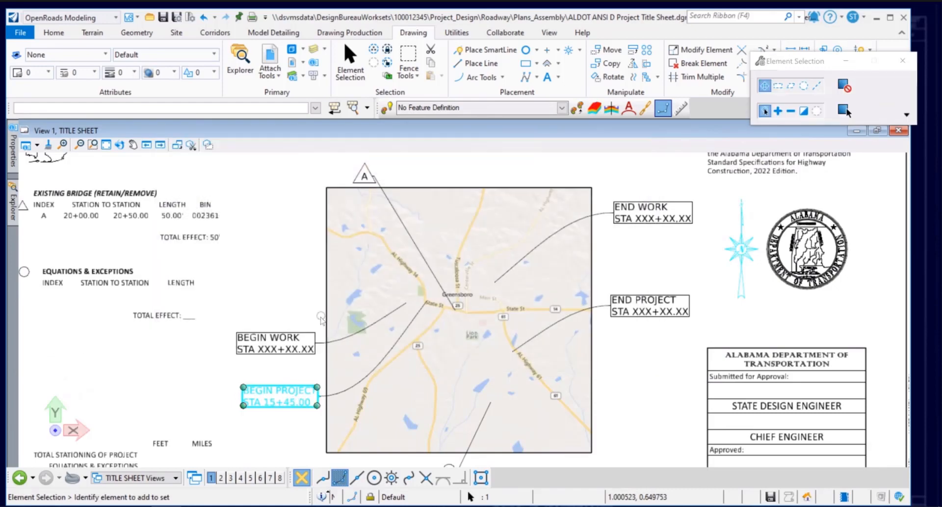
left_click(270, 298)
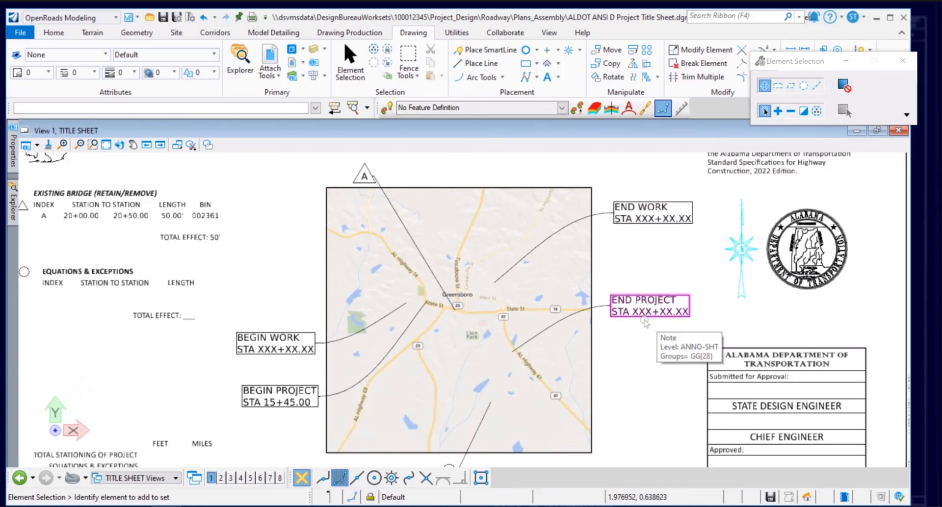
- Move the END PROJECT callout down beside the map so it sits clear of the AL Highway 14 line
scroll(642, 326, "up", 2)
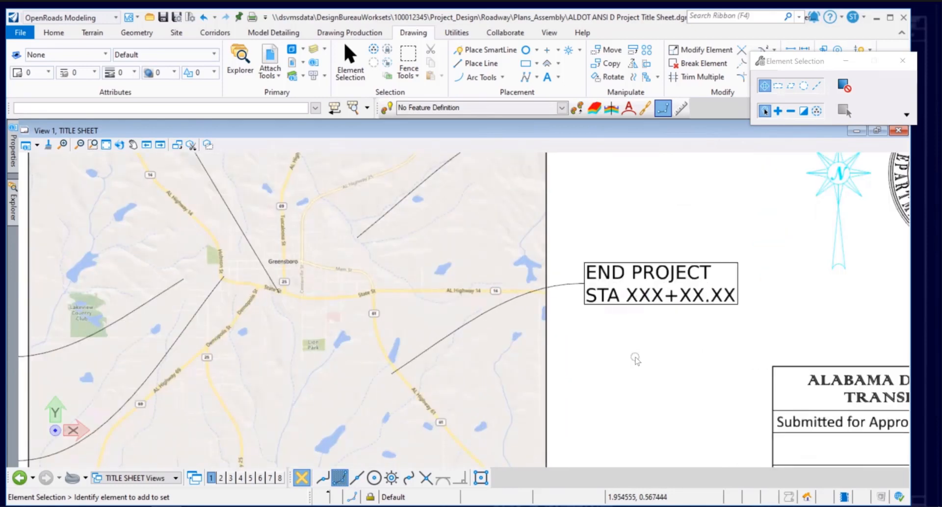
right_click(638, 360)
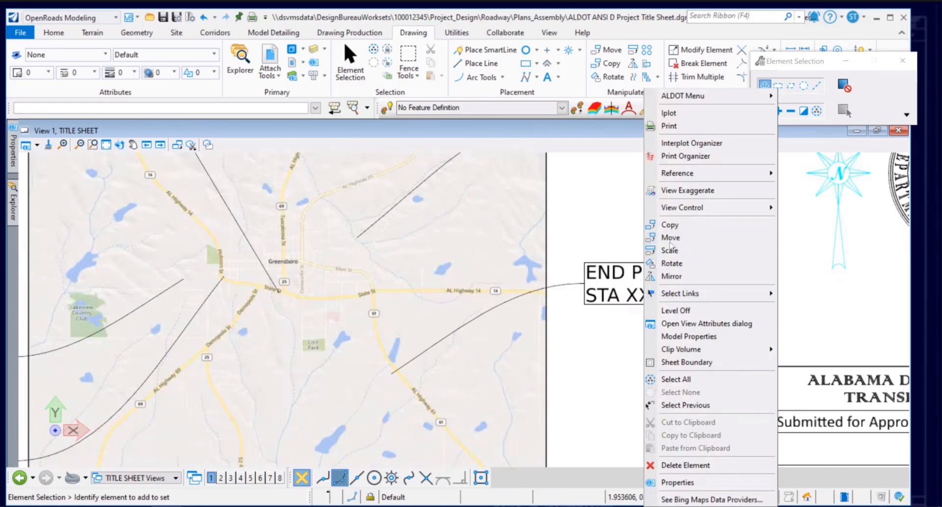
left_click(671, 238)
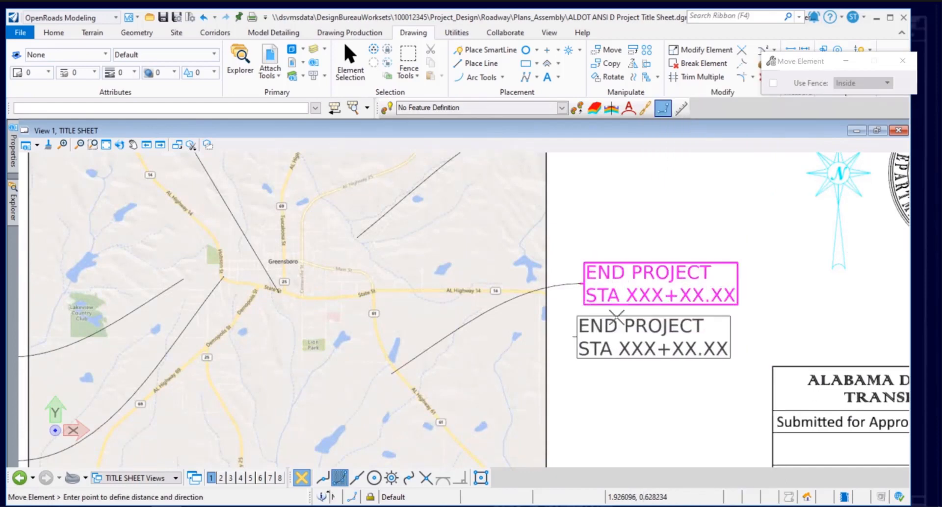
right_click(617, 317)
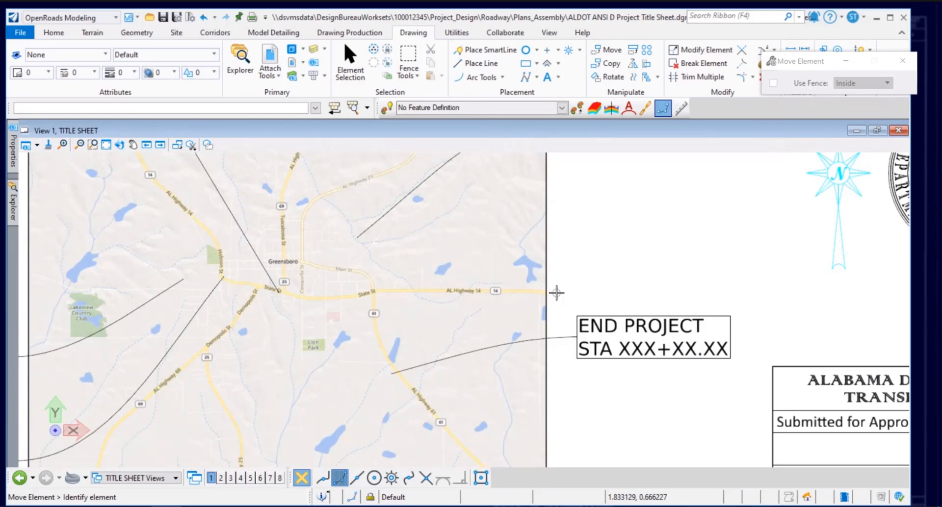
- Place a textless note arrow in the _Lbl_Pln_Alignment_Name style, pointing east from AL Highway 14 just above the END PROJECT callout
left_click(349, 32)
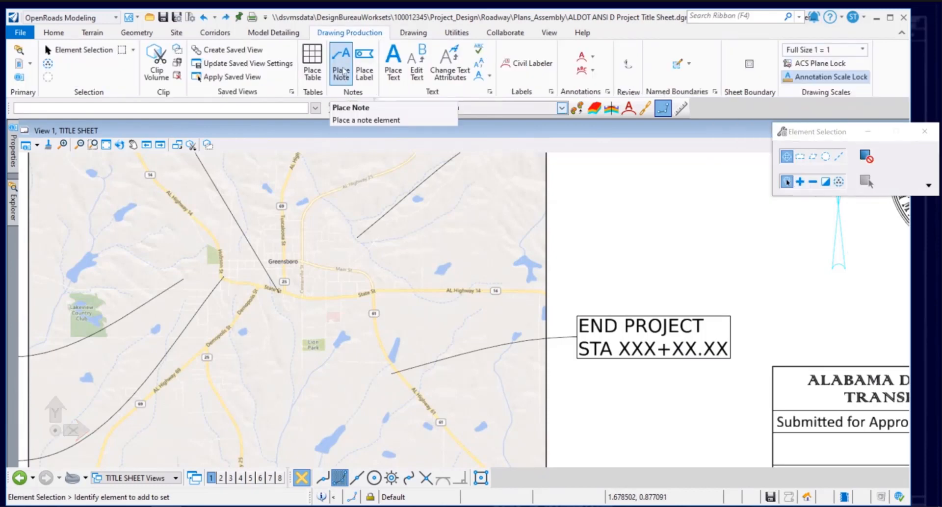
left_click(342, 71)
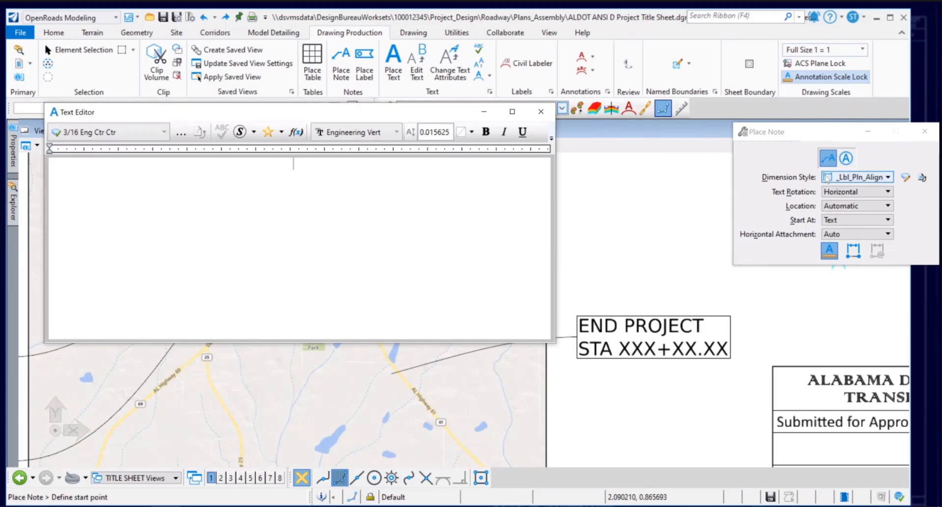
left_click(888, 177)
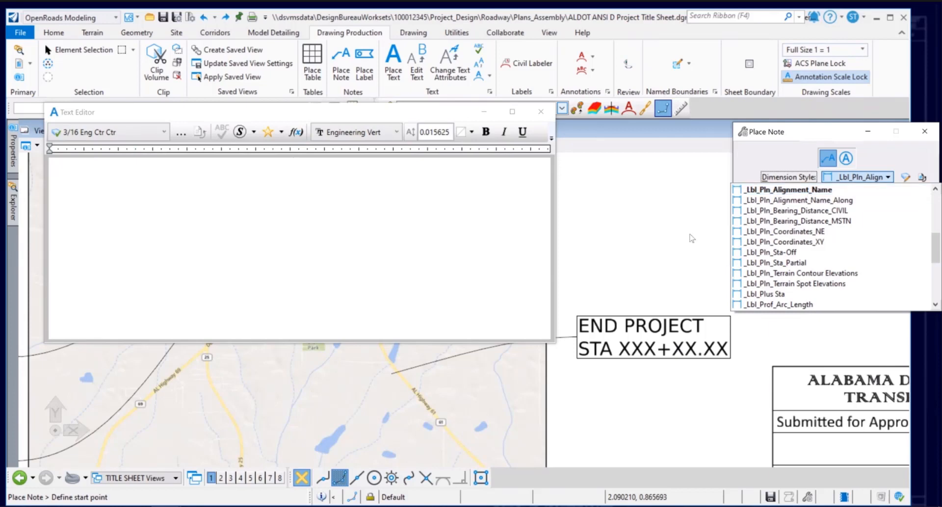
left_click(779, 189)
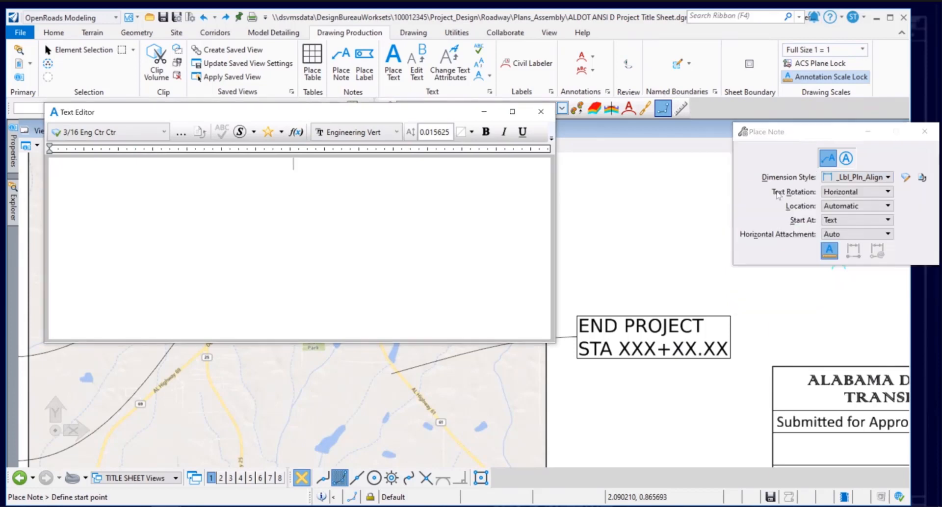
left_click_drag(449, 116, 429, 40)
left_click(568, 291)
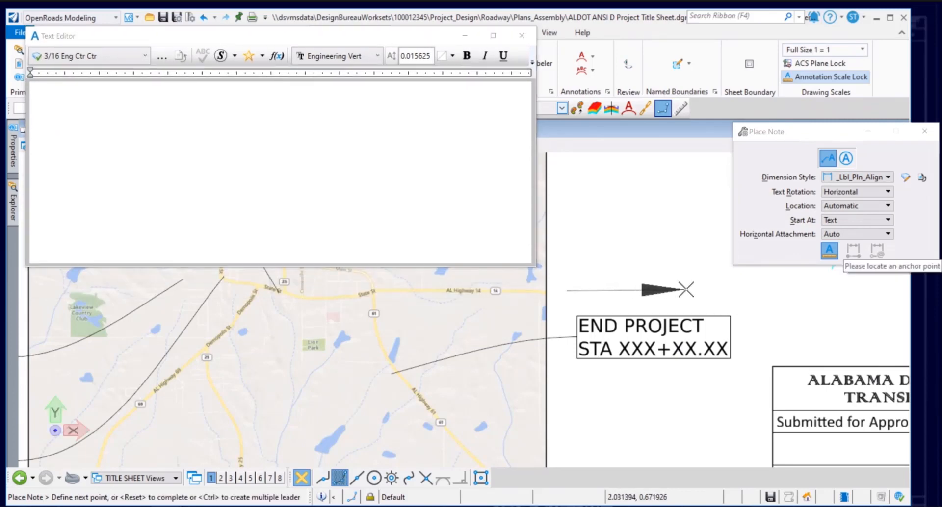
left_click(713, 290)
right_click(713, 290)
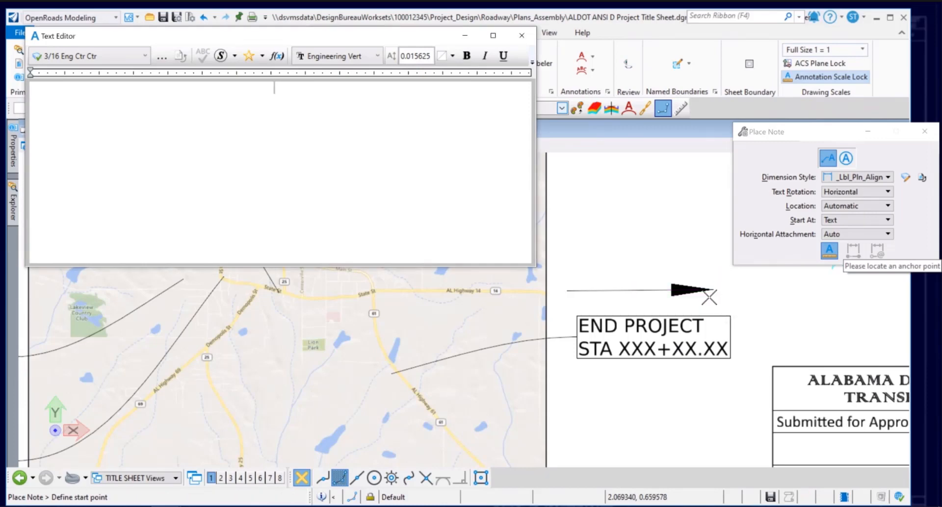
key("Escape")
key("Escape")
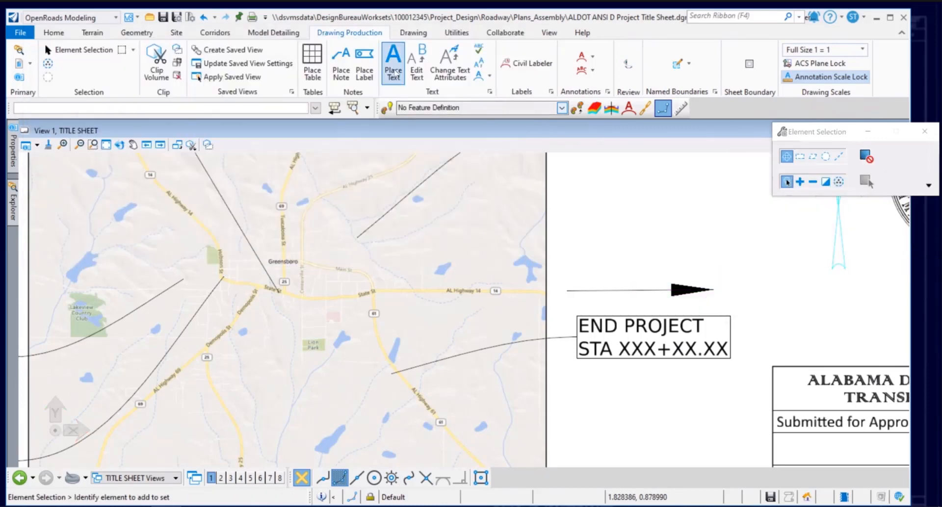
- Place the text TO JACKSONVILLE above the east-pointing arrow and close the text editor
left_click(394, 76)
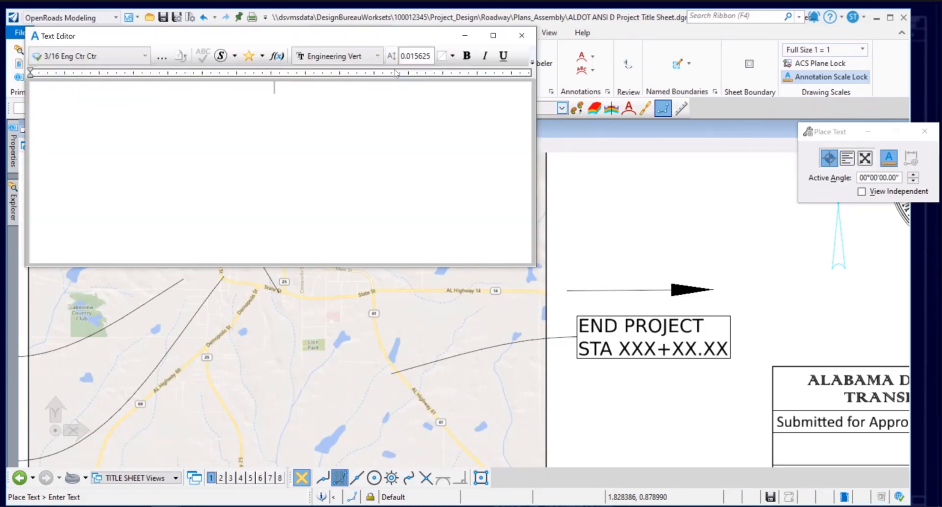
type("TO JACKSONVILLE")
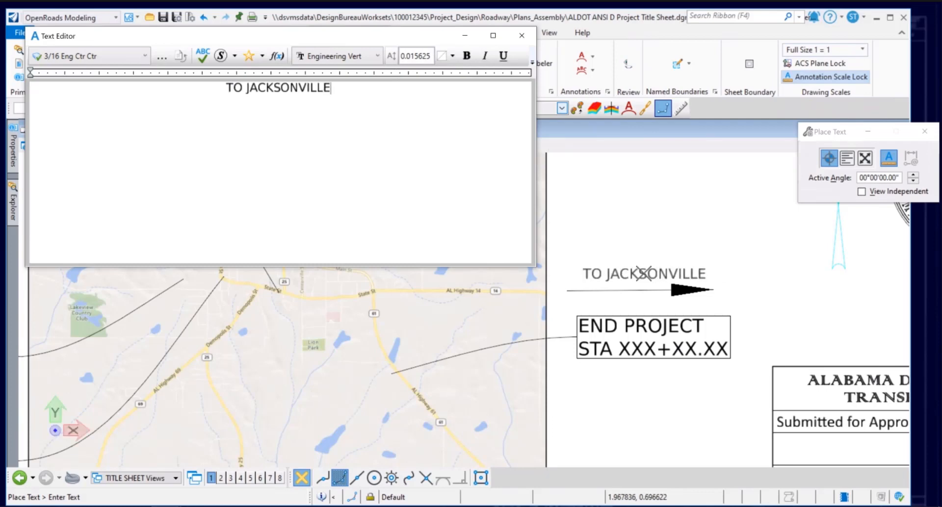
left_click(638, 275)
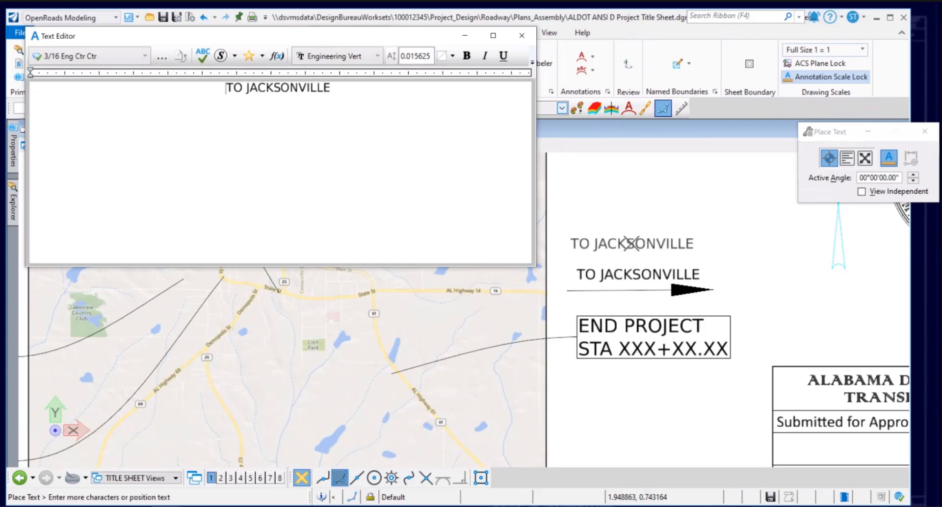
right_click(630, 242)
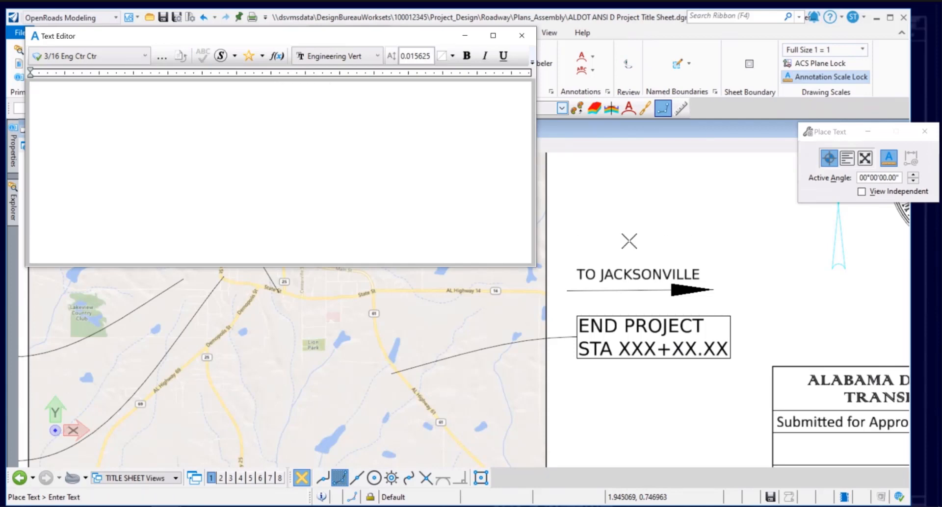
left_click(522, 35)
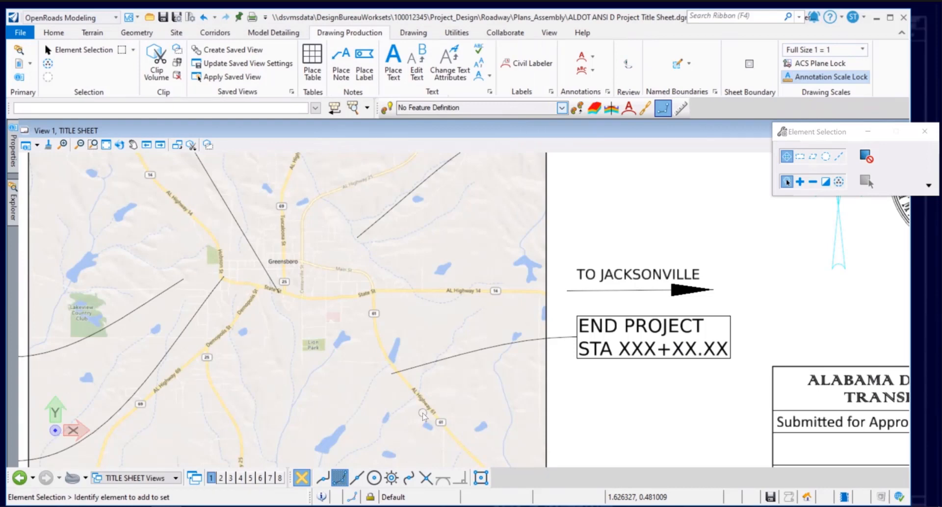
- Place the two-line text POP. 4500 (CENSUS) on the map above Greensboro and close the text editor
scroll(303, 334, "down", 2)
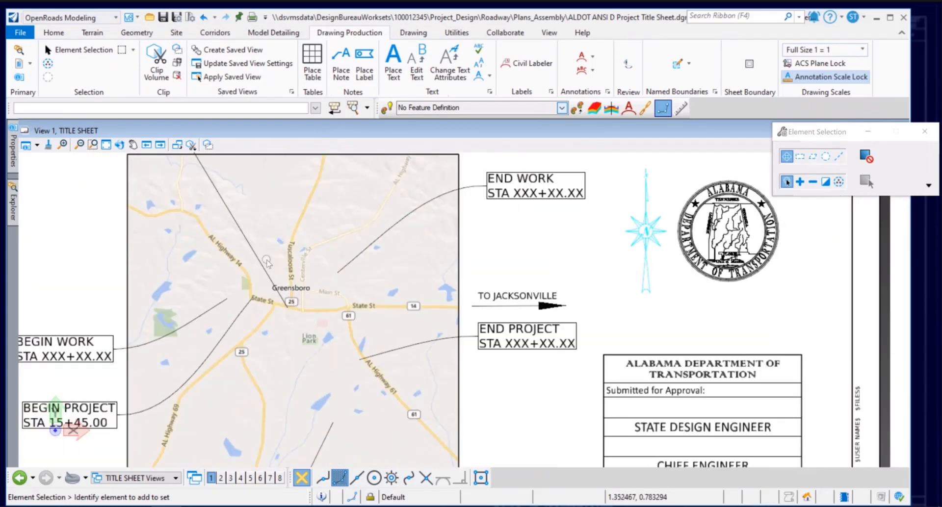
scroll(267, 263, "up", 2)
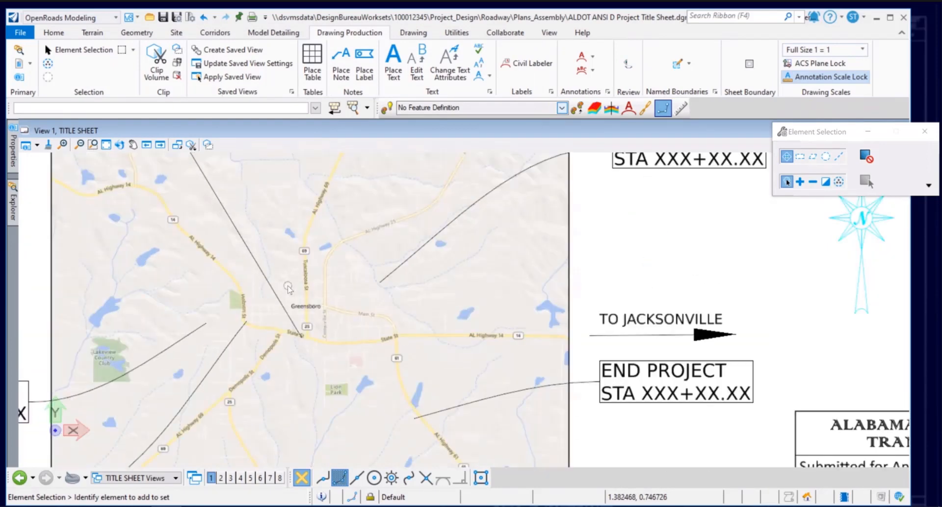
left_click(393, 63)
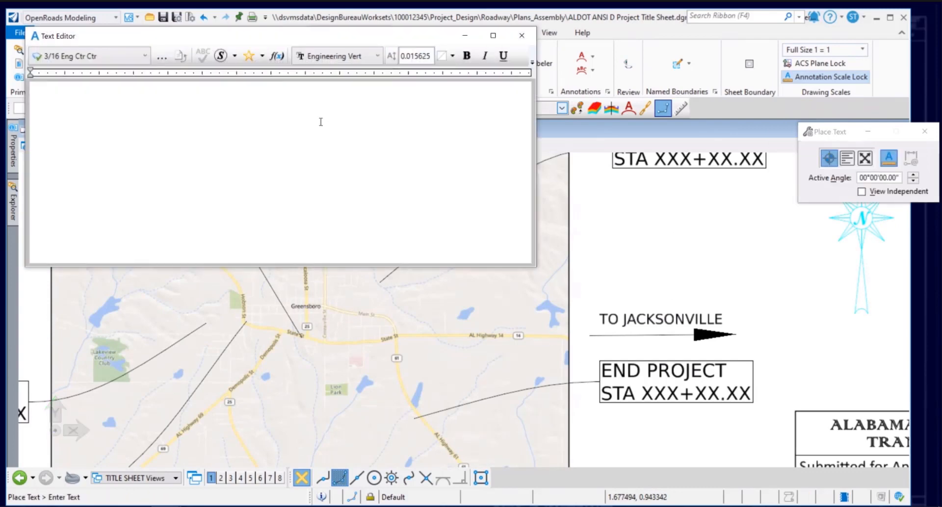
type("POP. 4500 ")
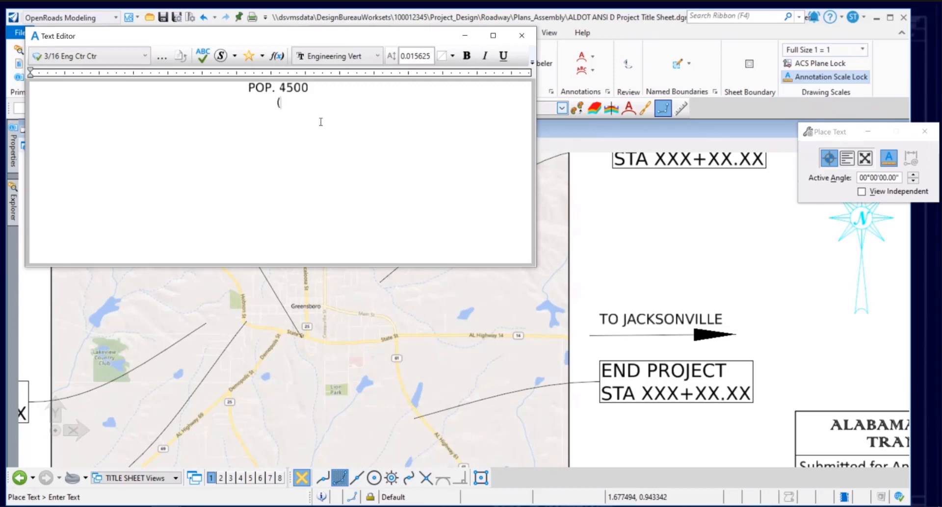
type("(CENSUS")
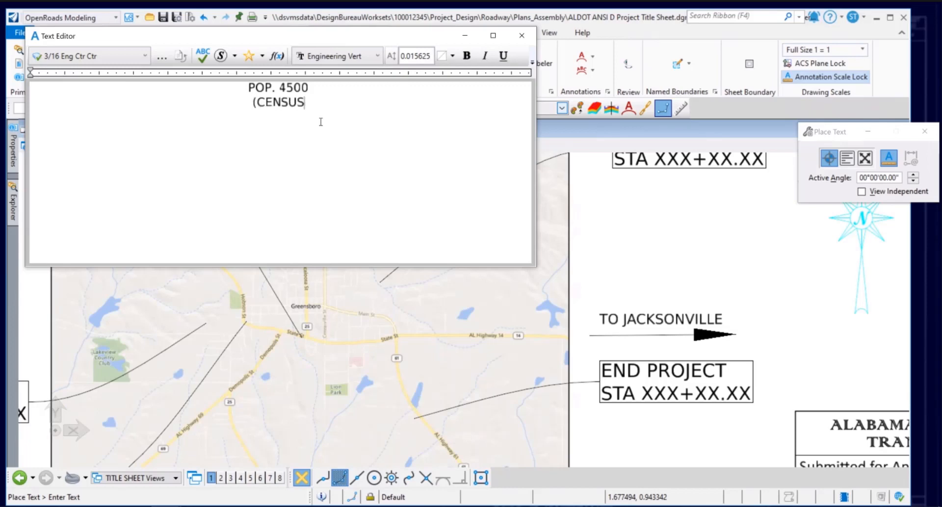
type(")")
left_click_drag(245, 36, 662, 128)
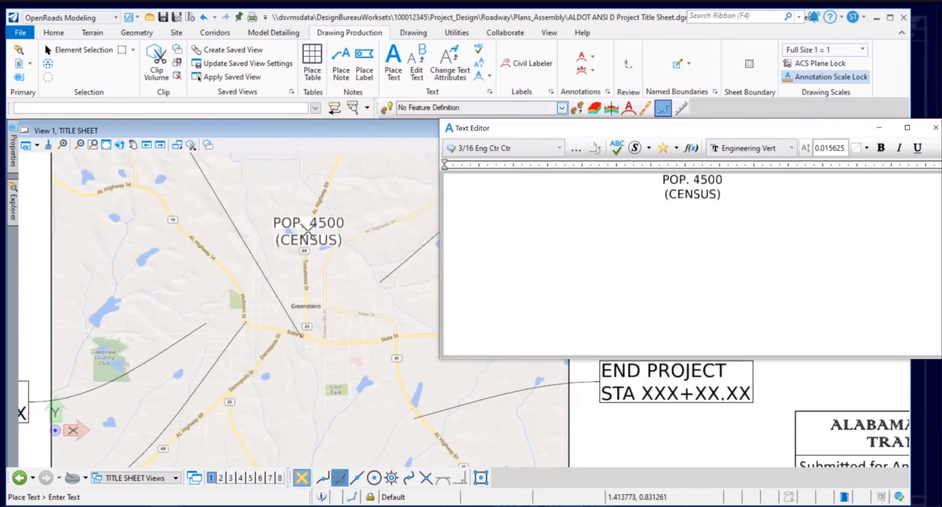
left_click(307, 230)
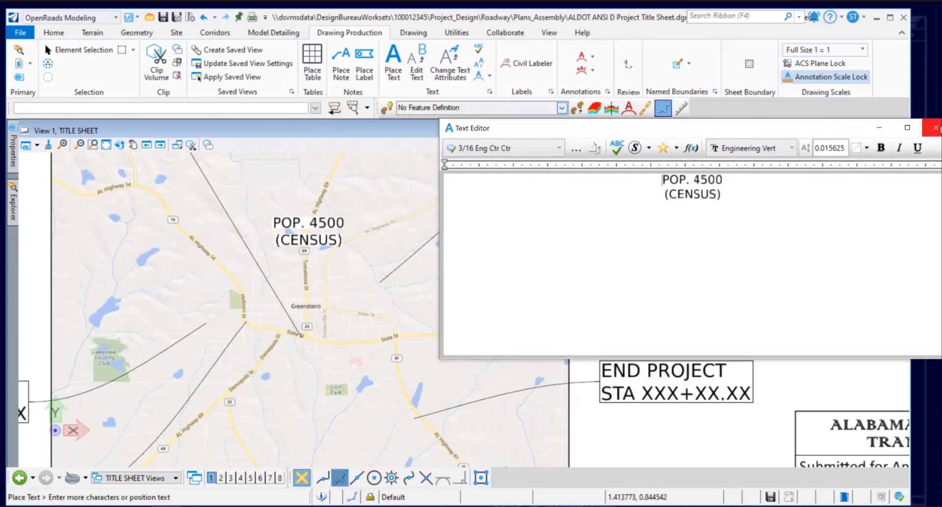
left_click(935, 127)
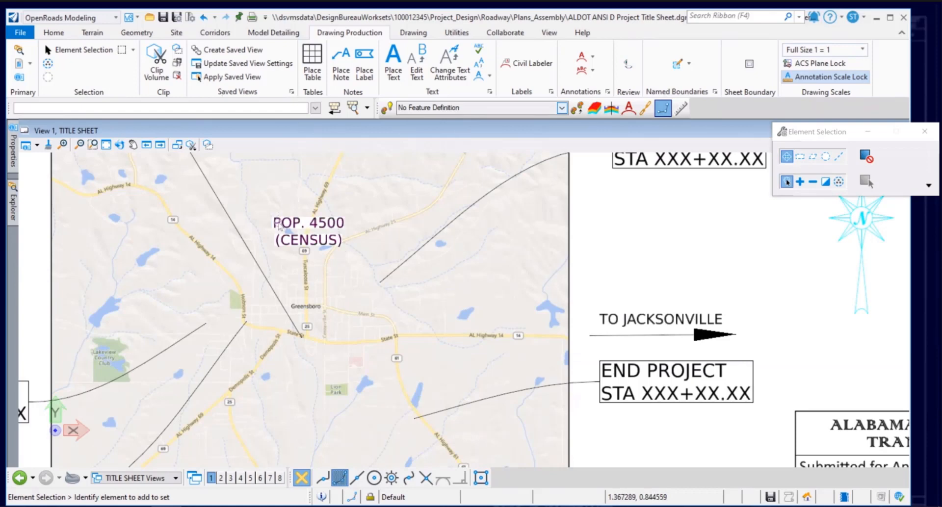
- Move the POP. 4500 (CENSUS) text down and to the east so it sits just above the Greensboro name
right_click(344, 221)
left_click(391, 239)
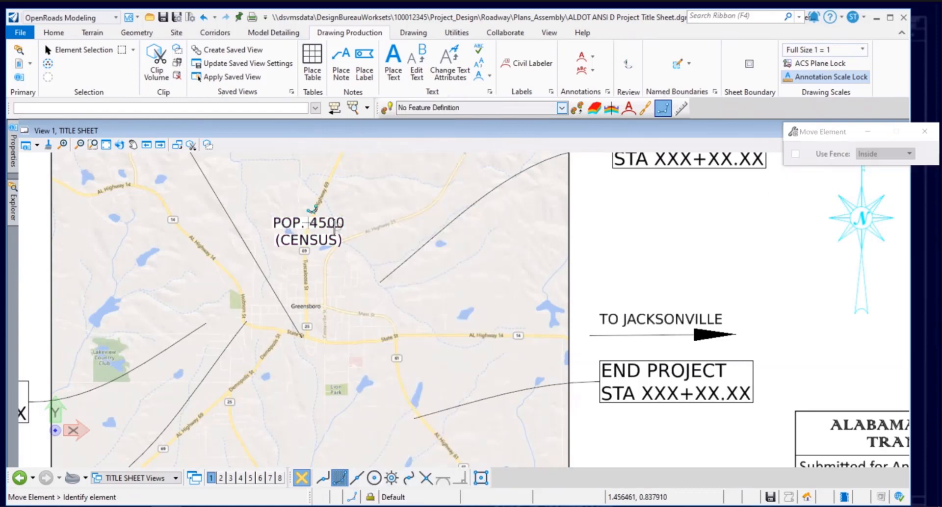
left_click(334, 228)
left_click(375, 272)
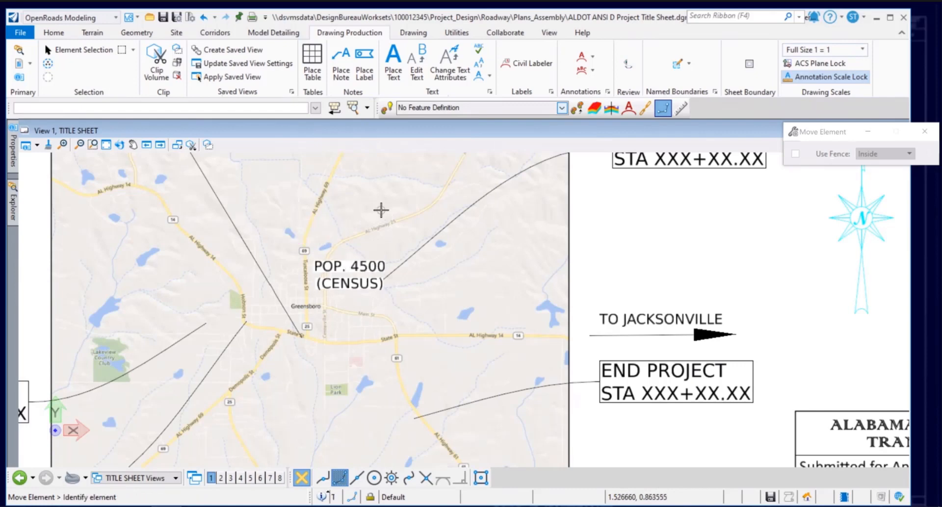
- Edit the POP. 4500 (CENSUS) text and change its text style to 2/16 Reg Ctr Ctr
left_click(417, 63)
left_click(346, 271)
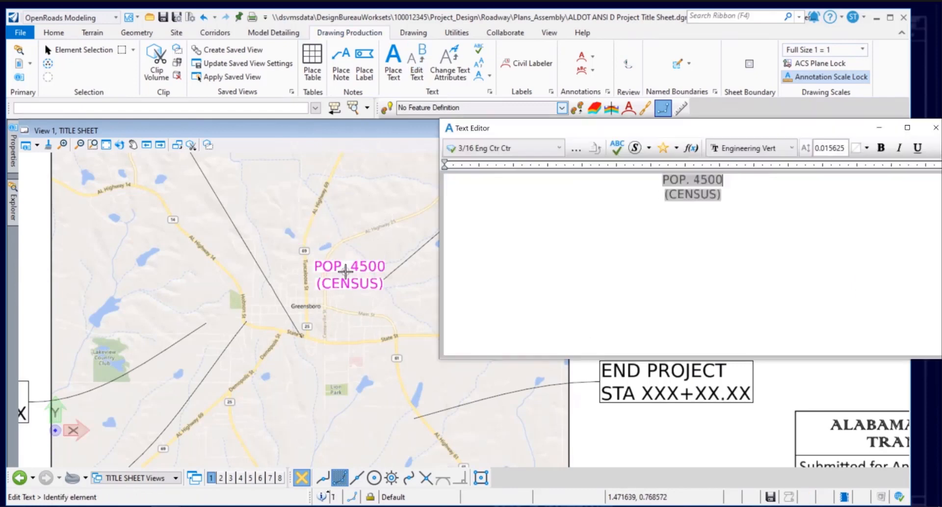
left_click(560, 147)
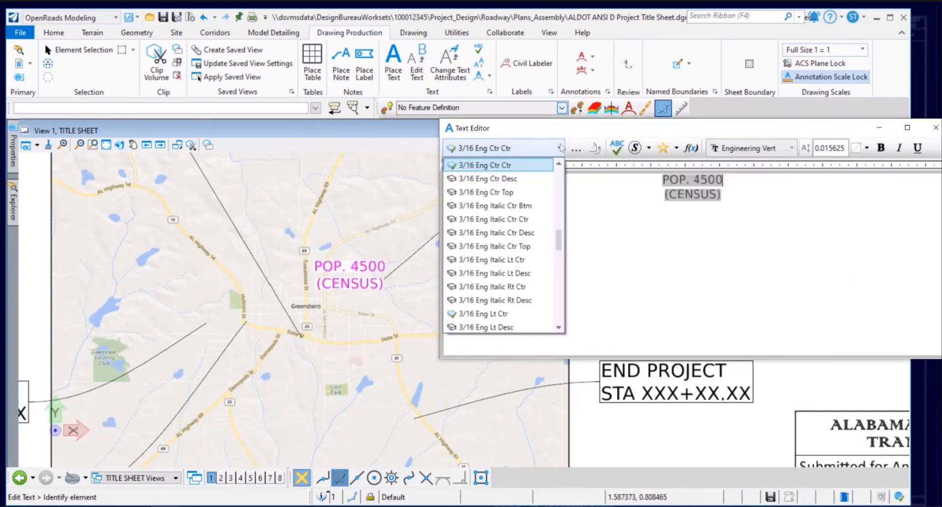
scroll(560, 165, "up", 6)
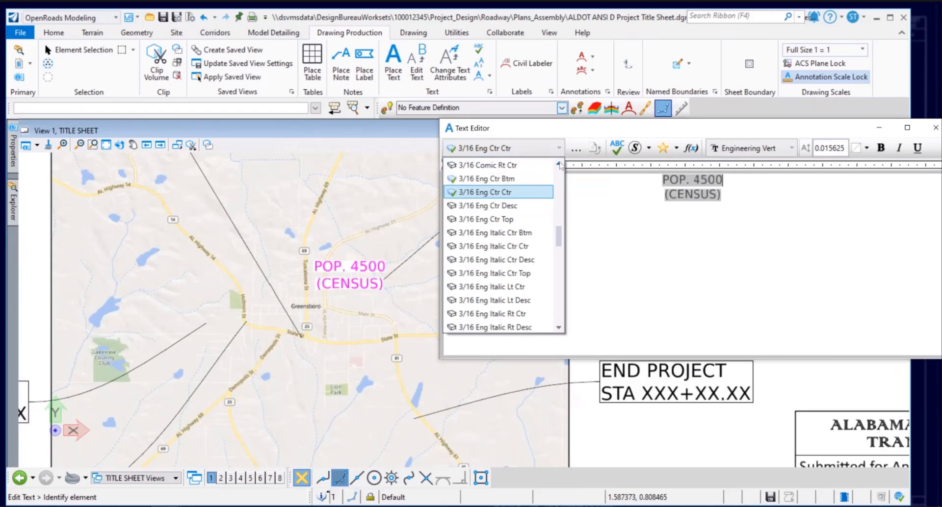
scroll(560, 166, "up", 6)
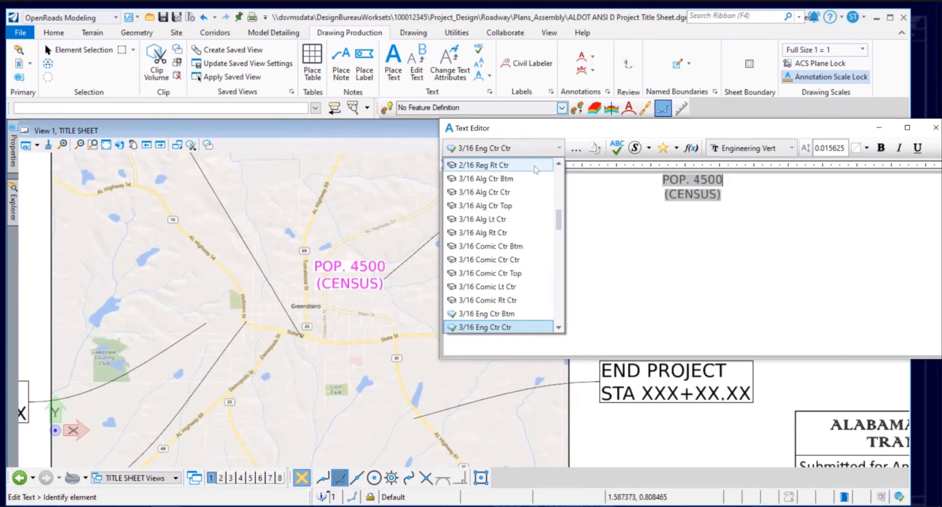
scroll(560, 166, "up", 2)
scroll(560, 165, "up", 4)
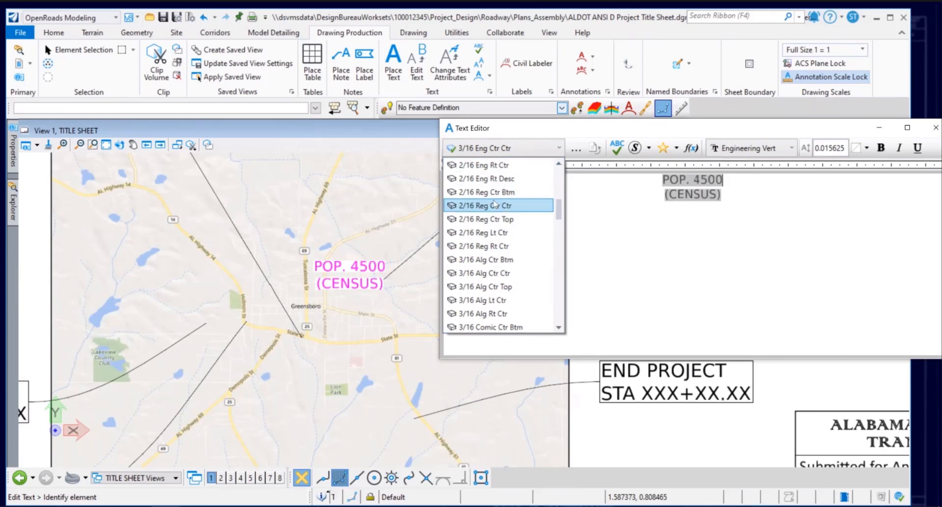
left_click(486, 205)
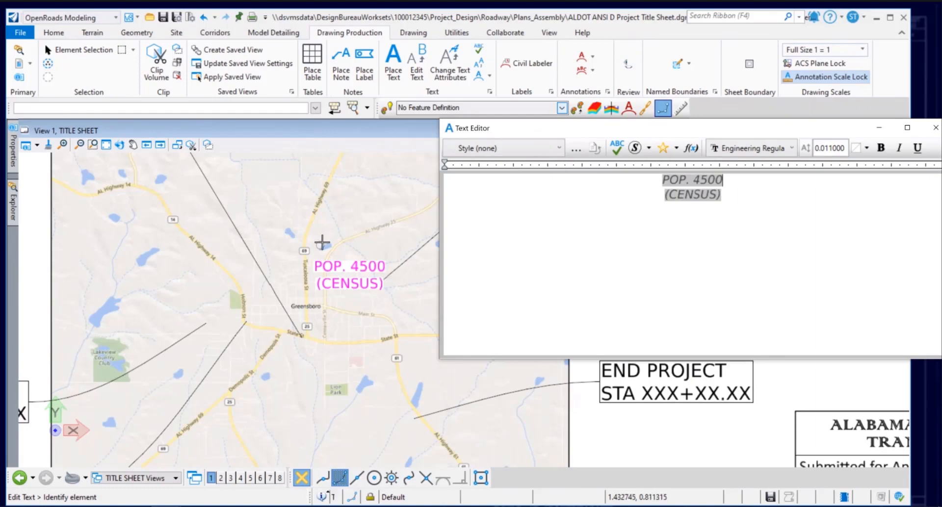